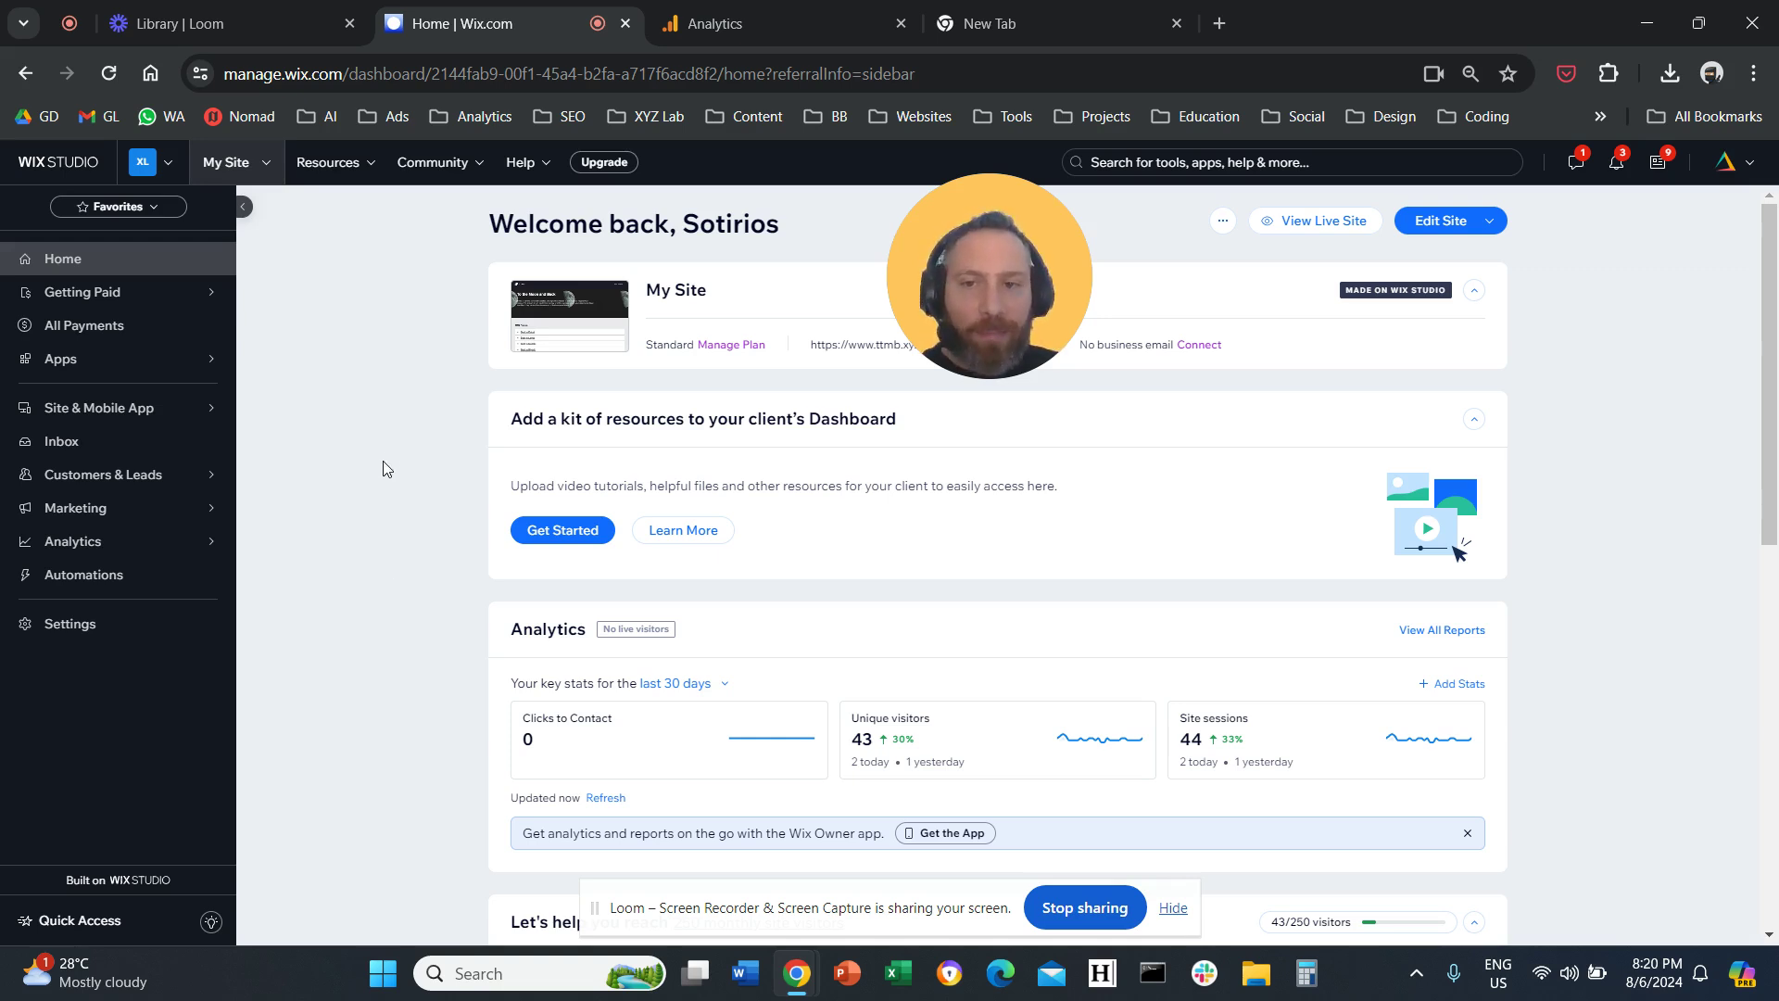
# Reach the Marketing Integrations page from the site's Settings.
pyautogui.click(110, 640)
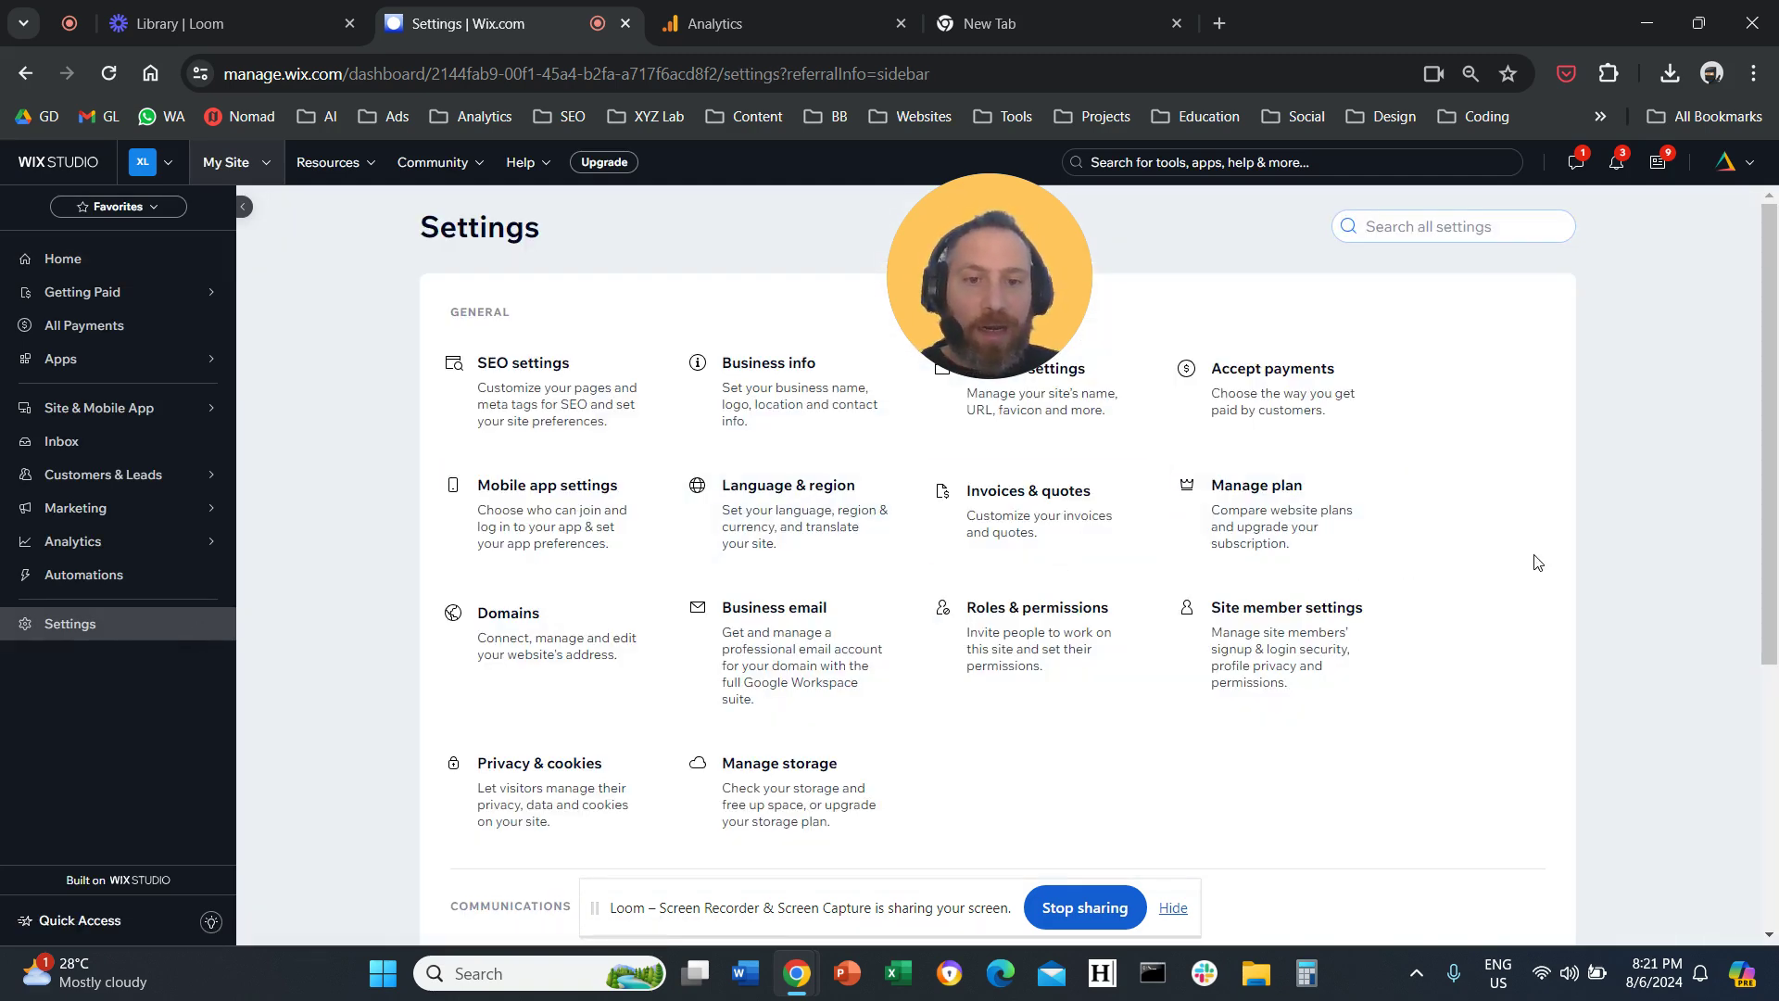
pyautogui.scroll(-3, 1536, 561)
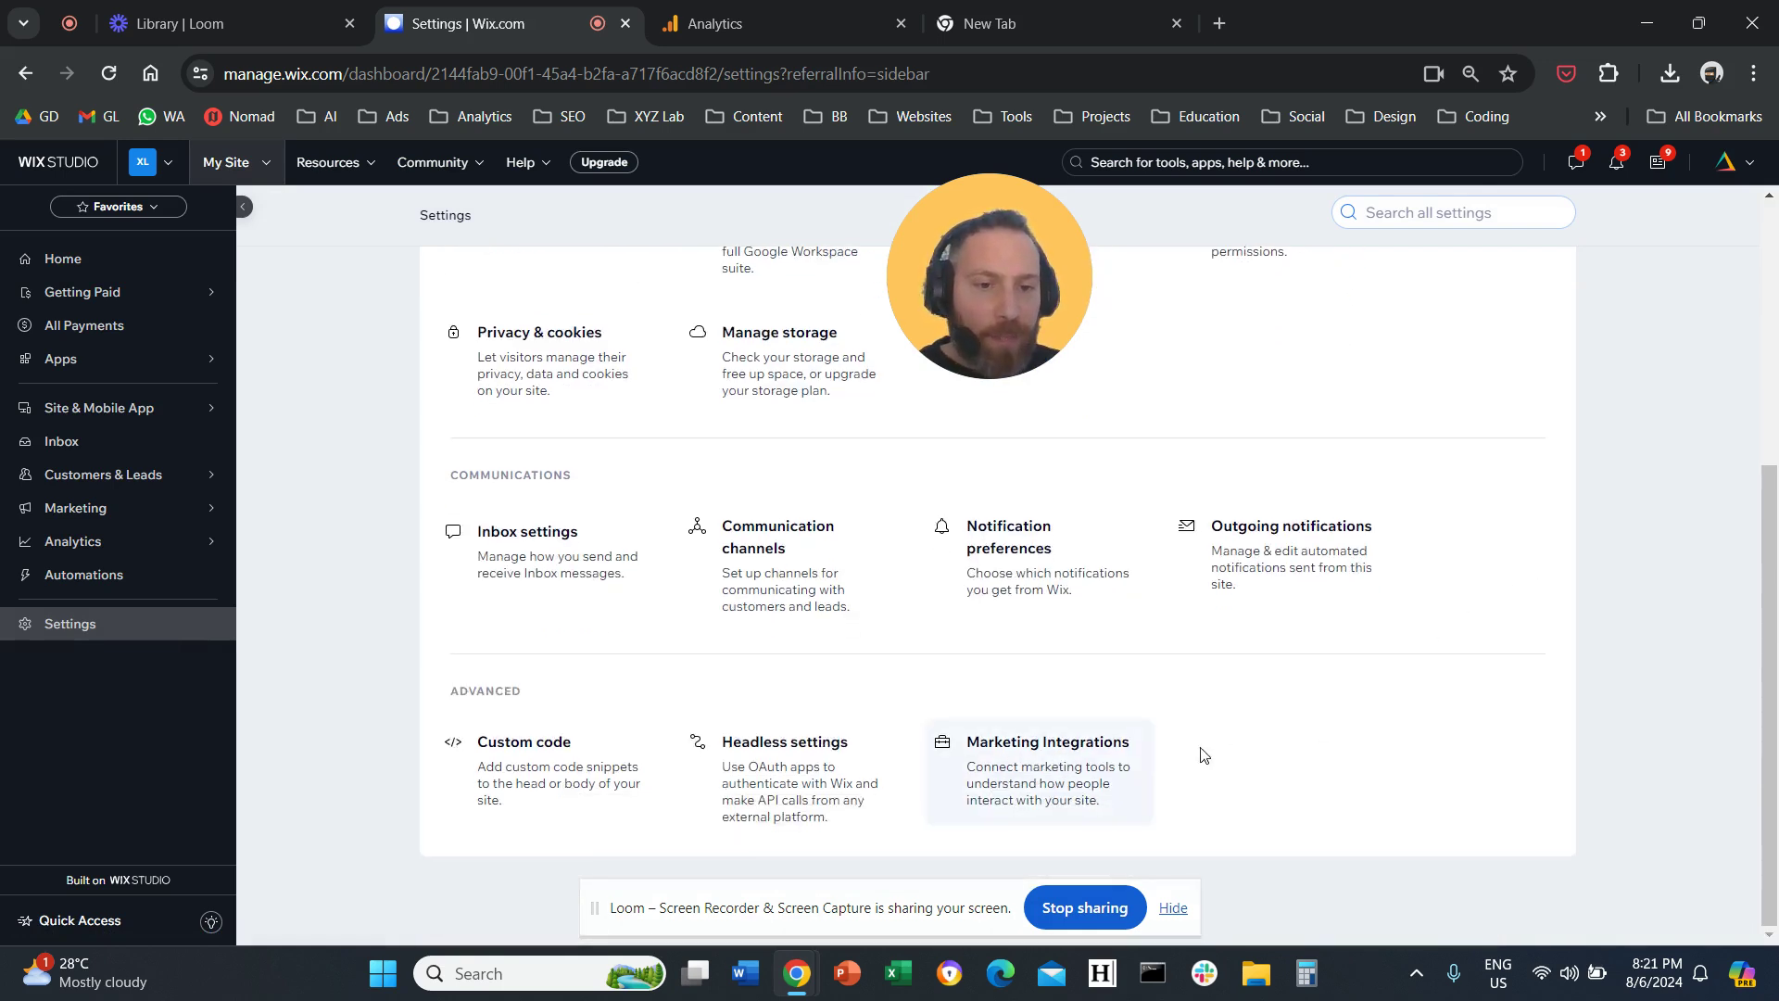
pyautogui.click(1098, 765)
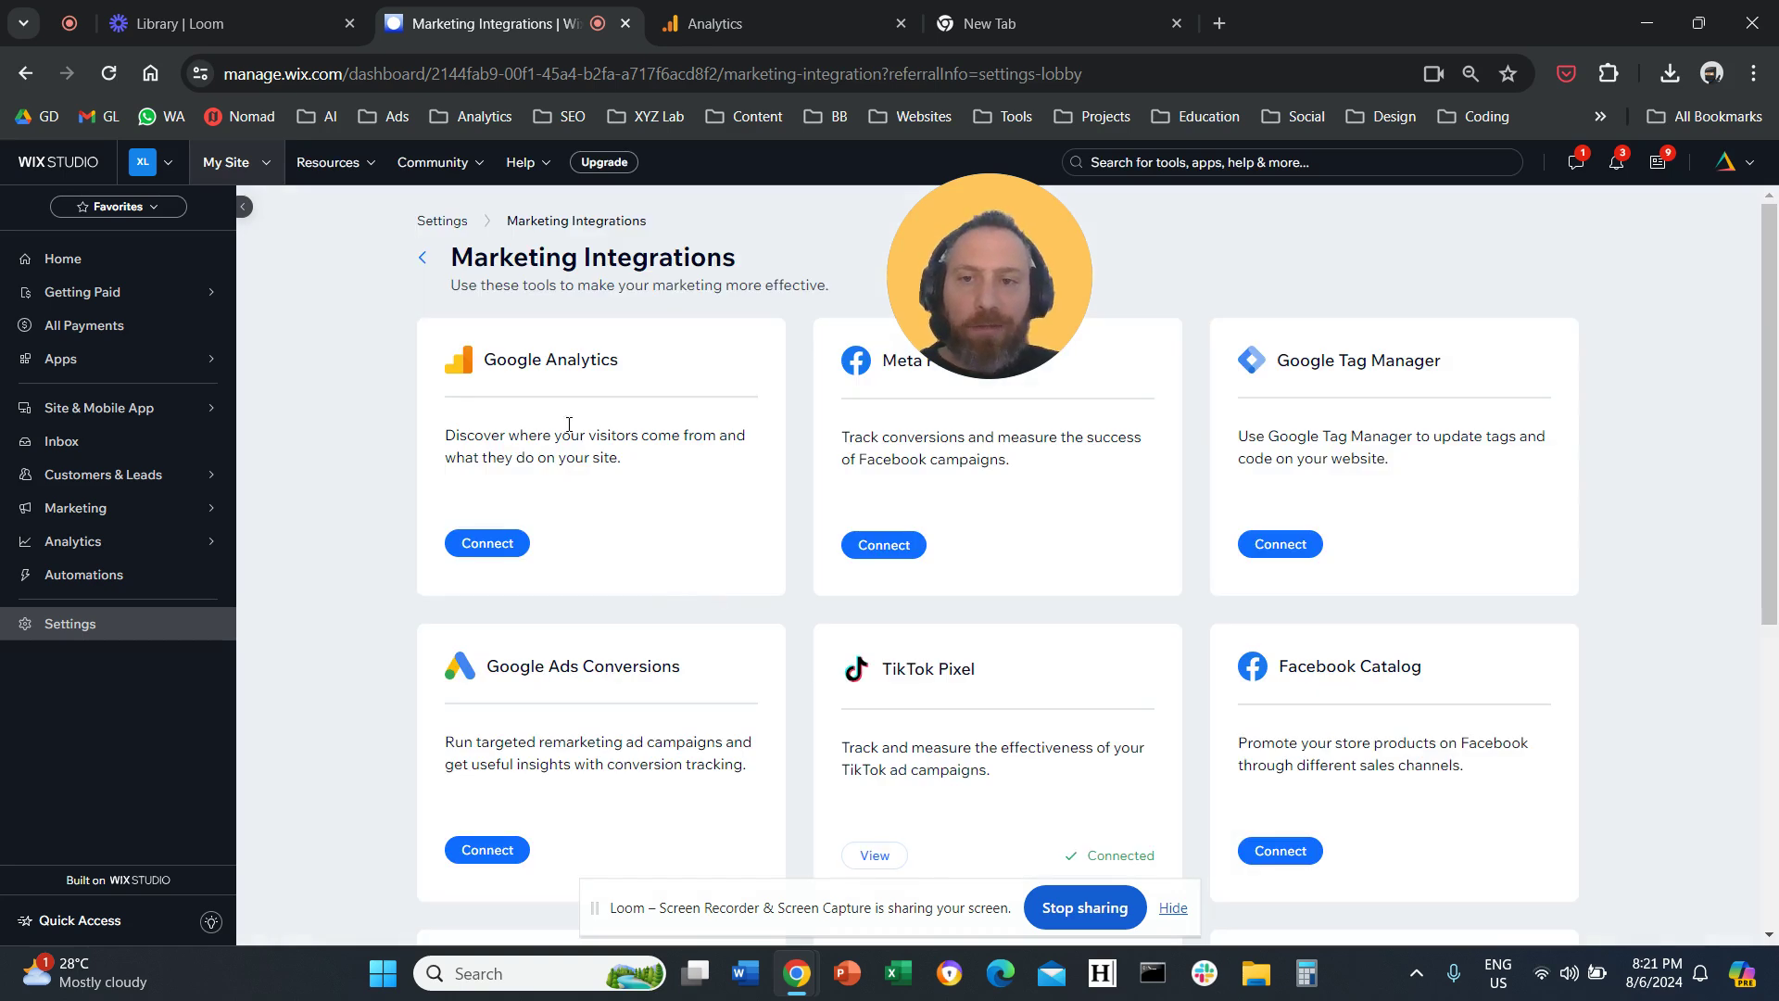
pyautogui.moveTo(481, 360); pyautogui.dragTo(626, 360)
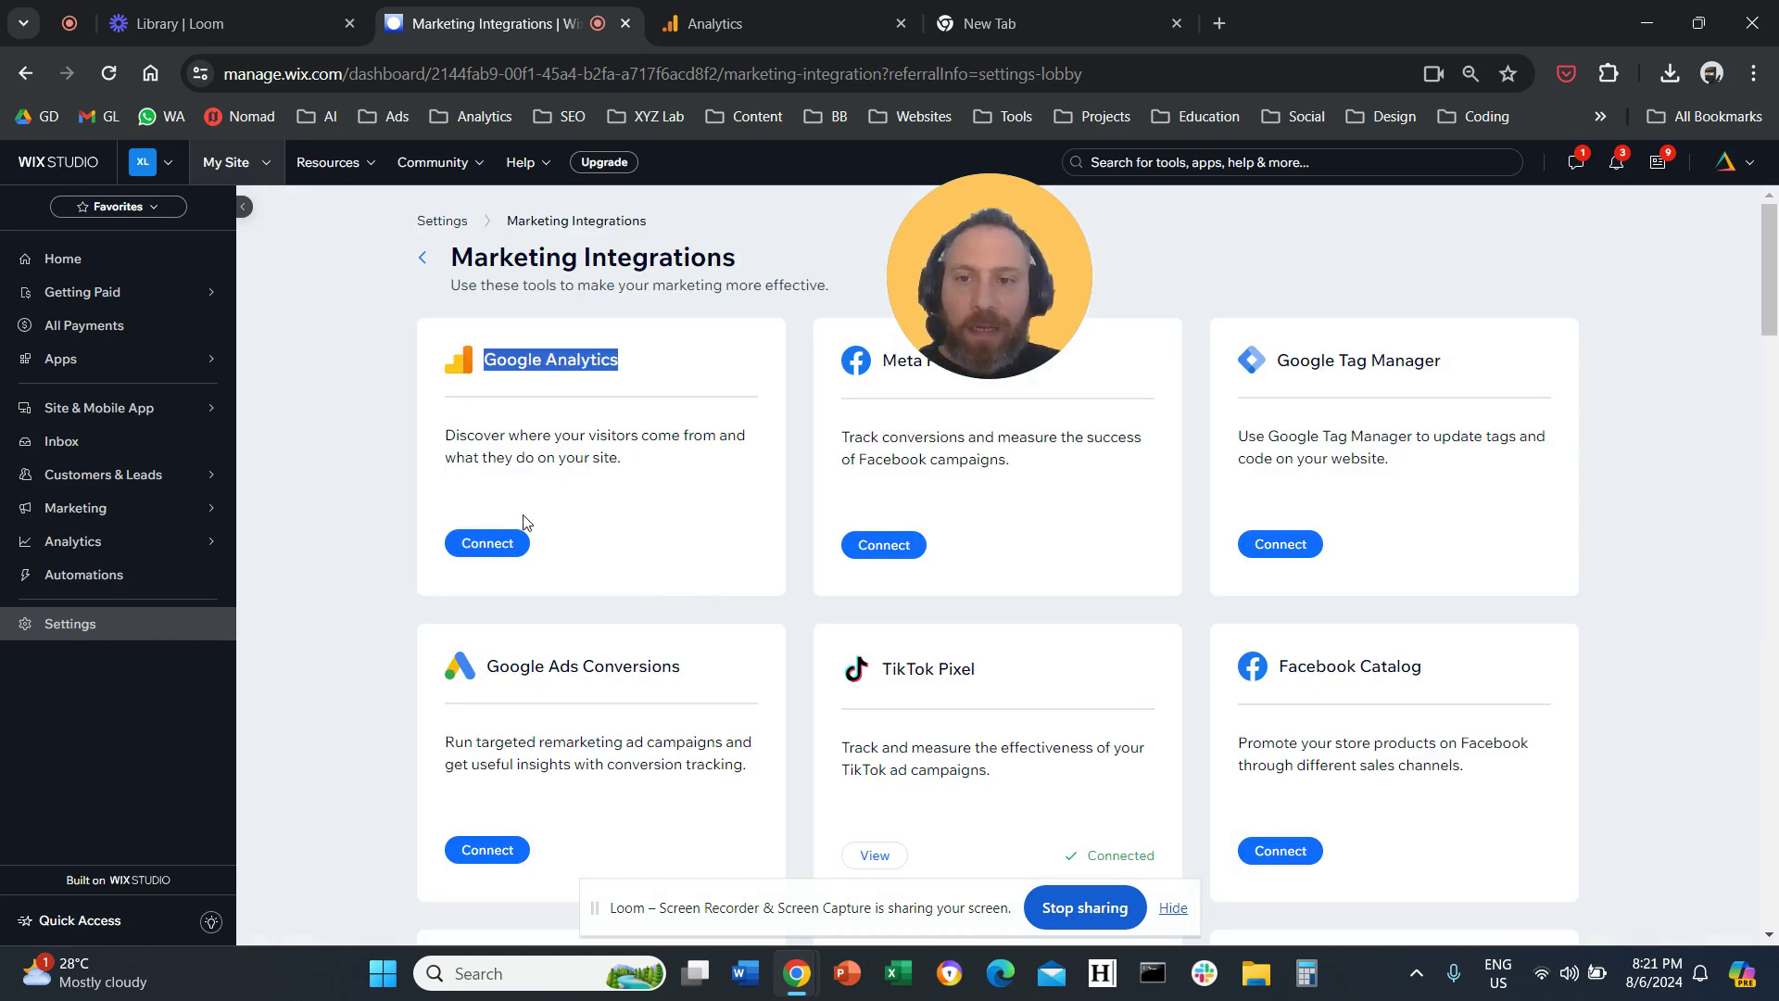
# Start connecting Google Analytics and bring up the Analytics ID entry form.
pyautogui.click(488, 544)
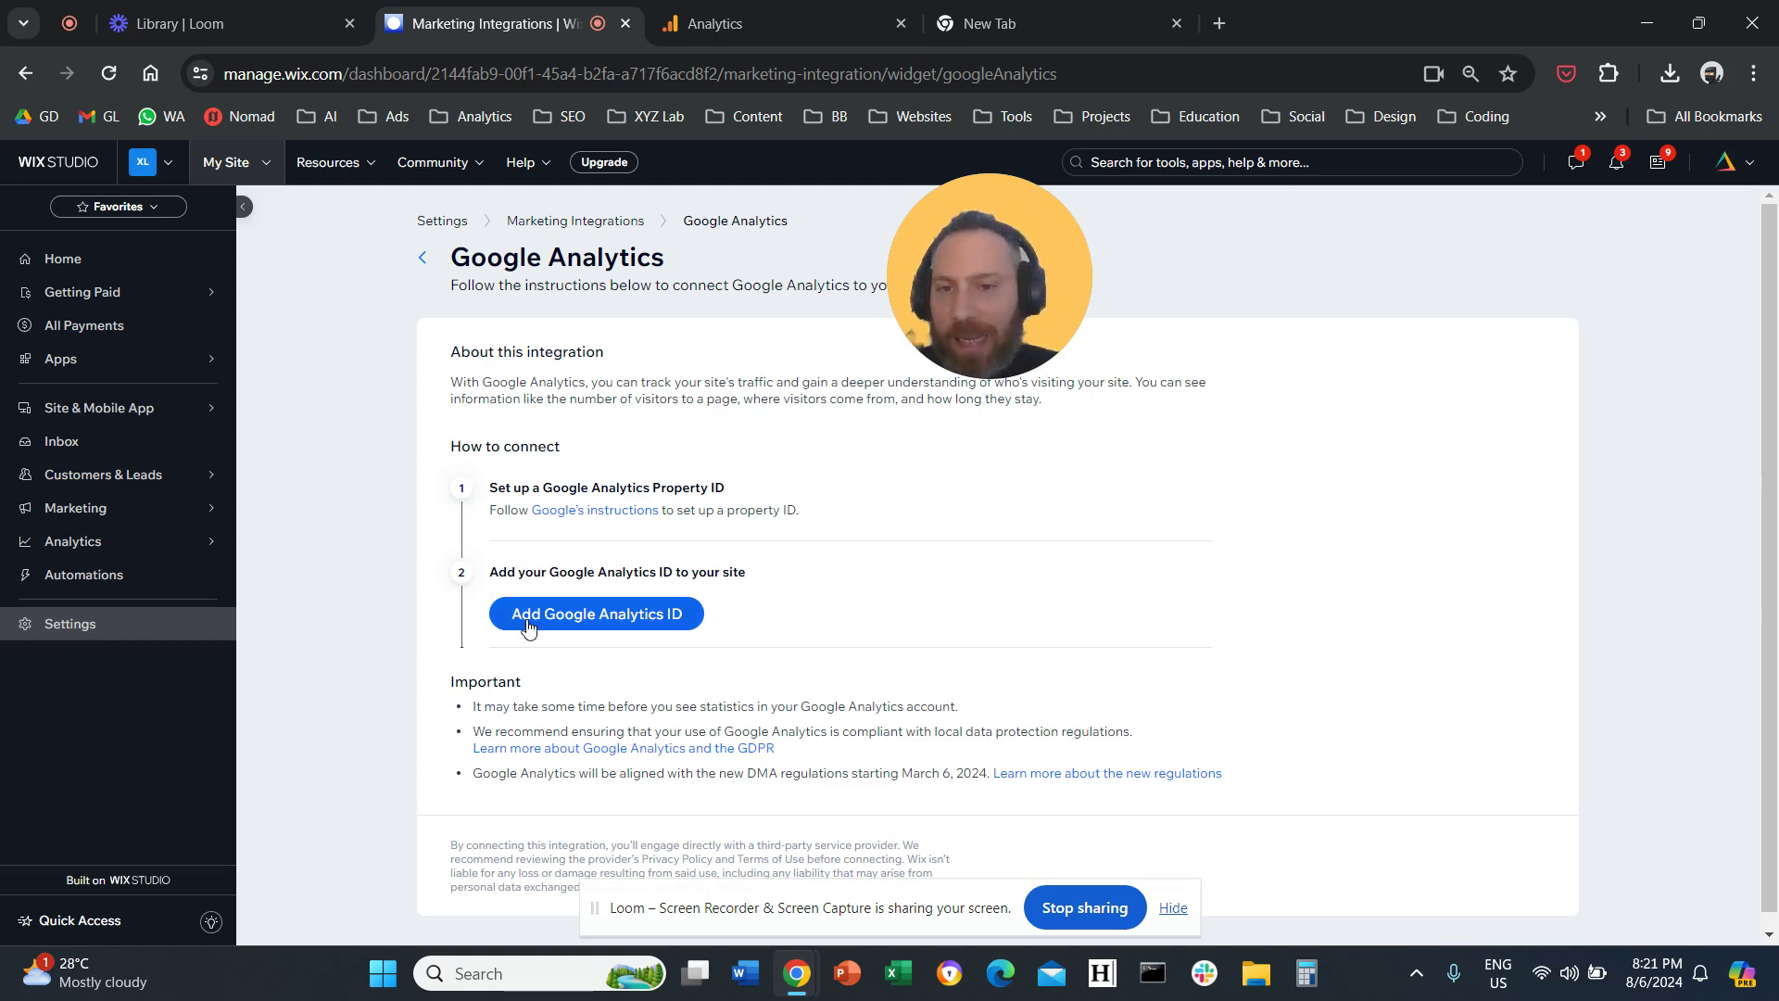
pyautogui.click(528, 626)
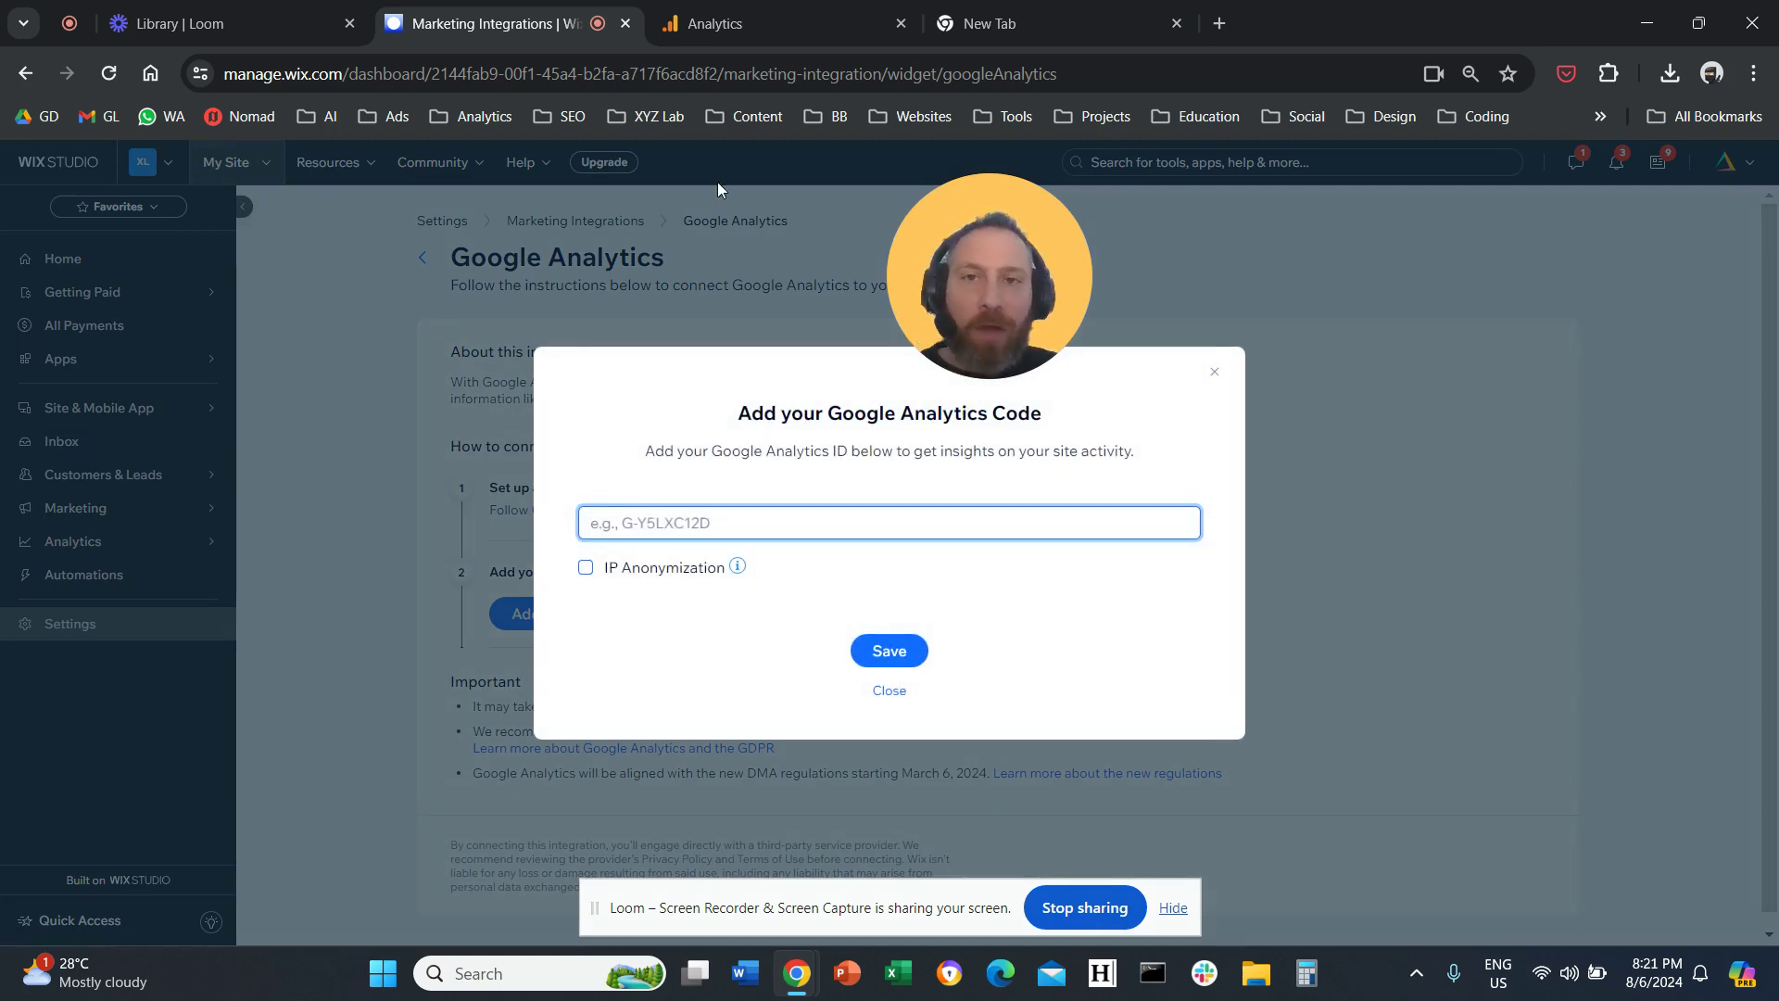
# In Google Analytics, go to Admin and list the property's data streams.
pyautogui.click(772, 6)
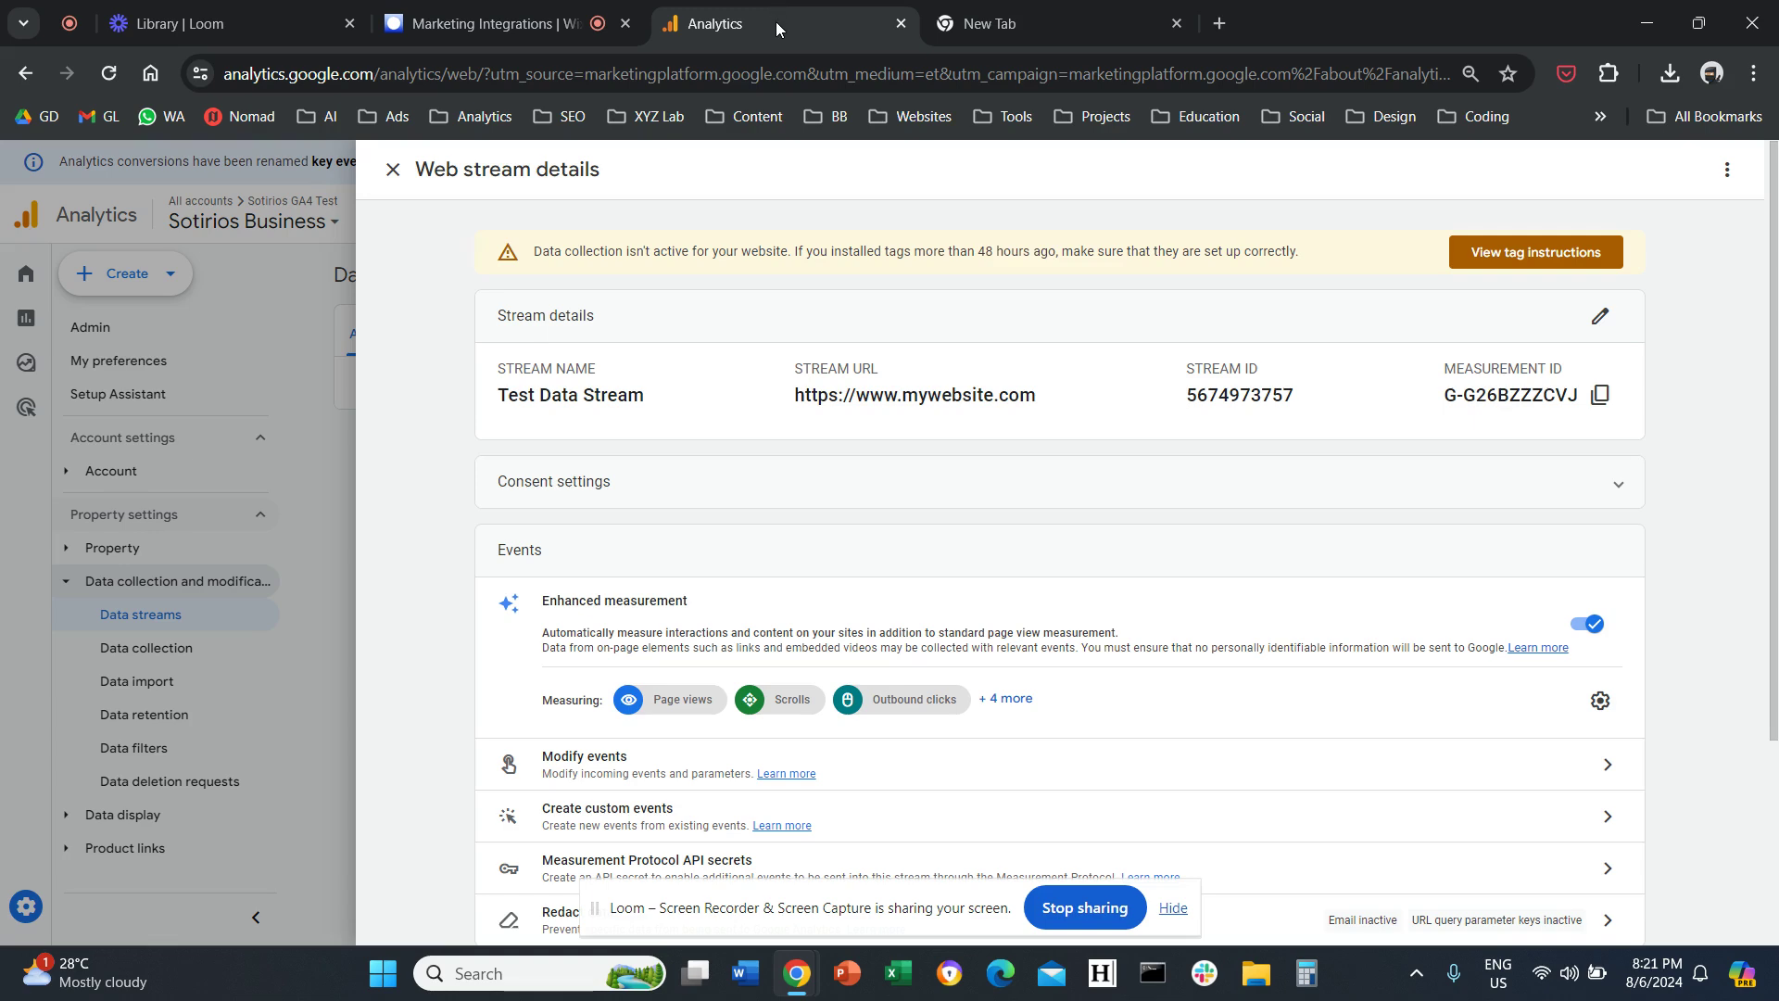
pyautogui.click(393, 171)
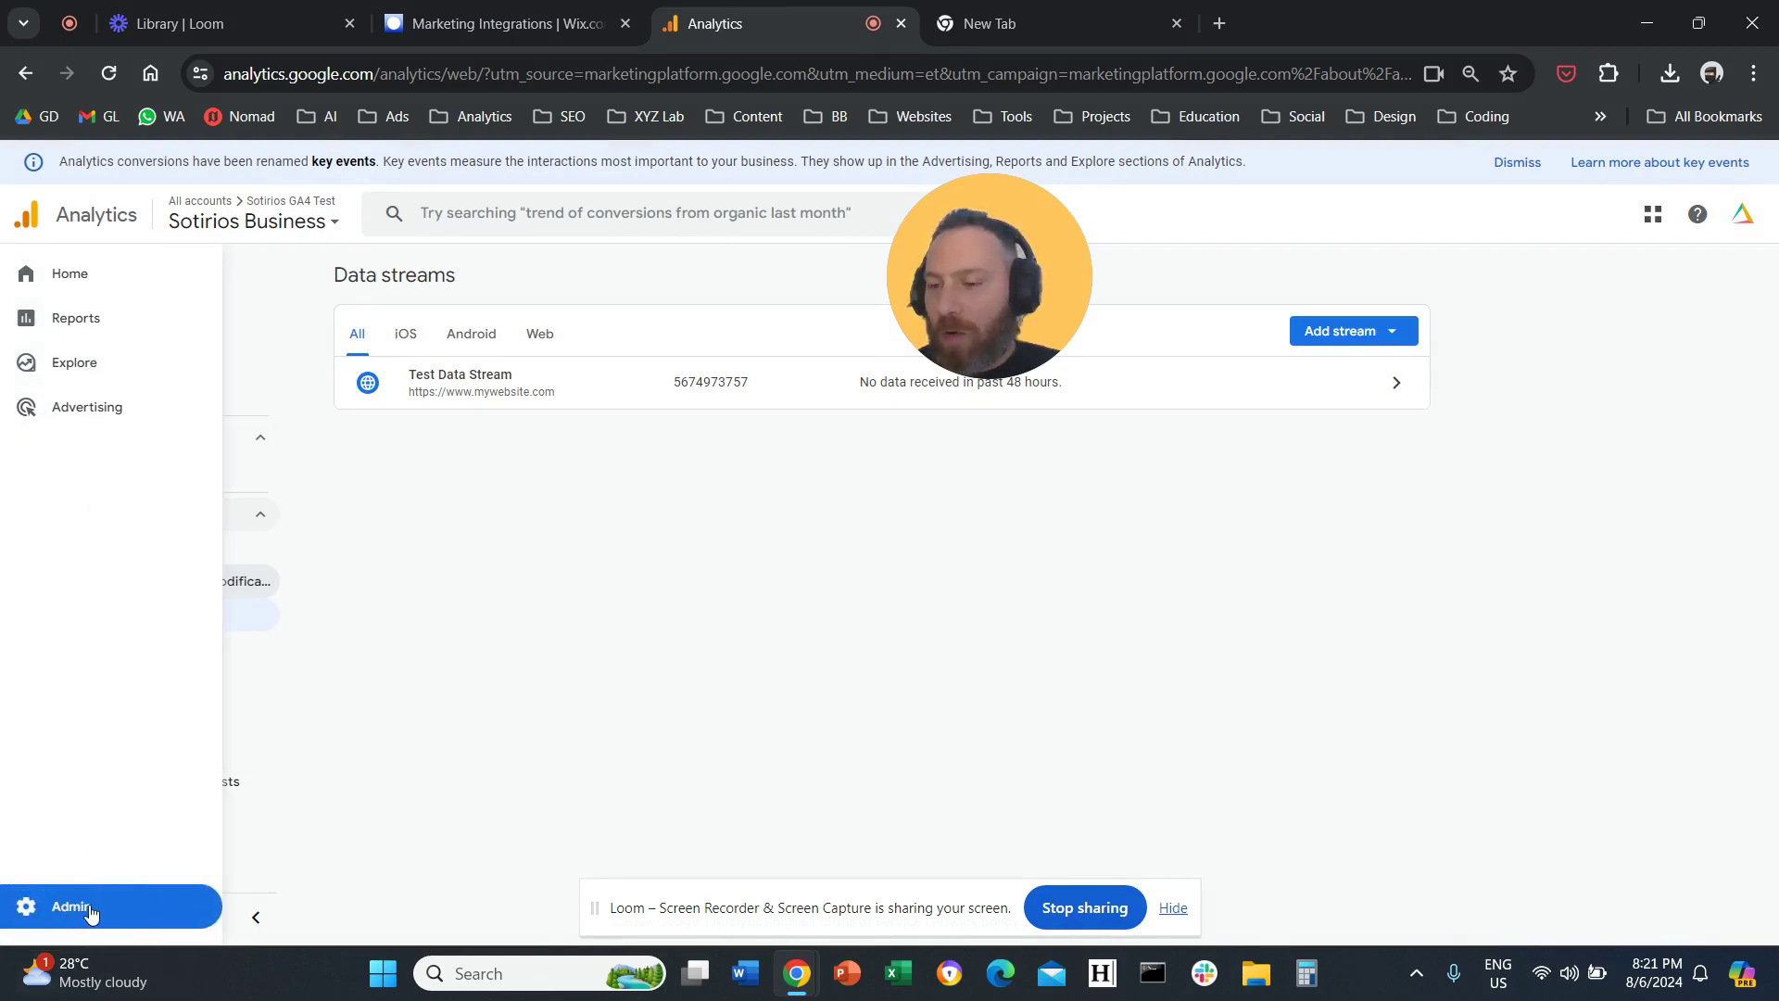
pyautogui.moveTo(59, 907)
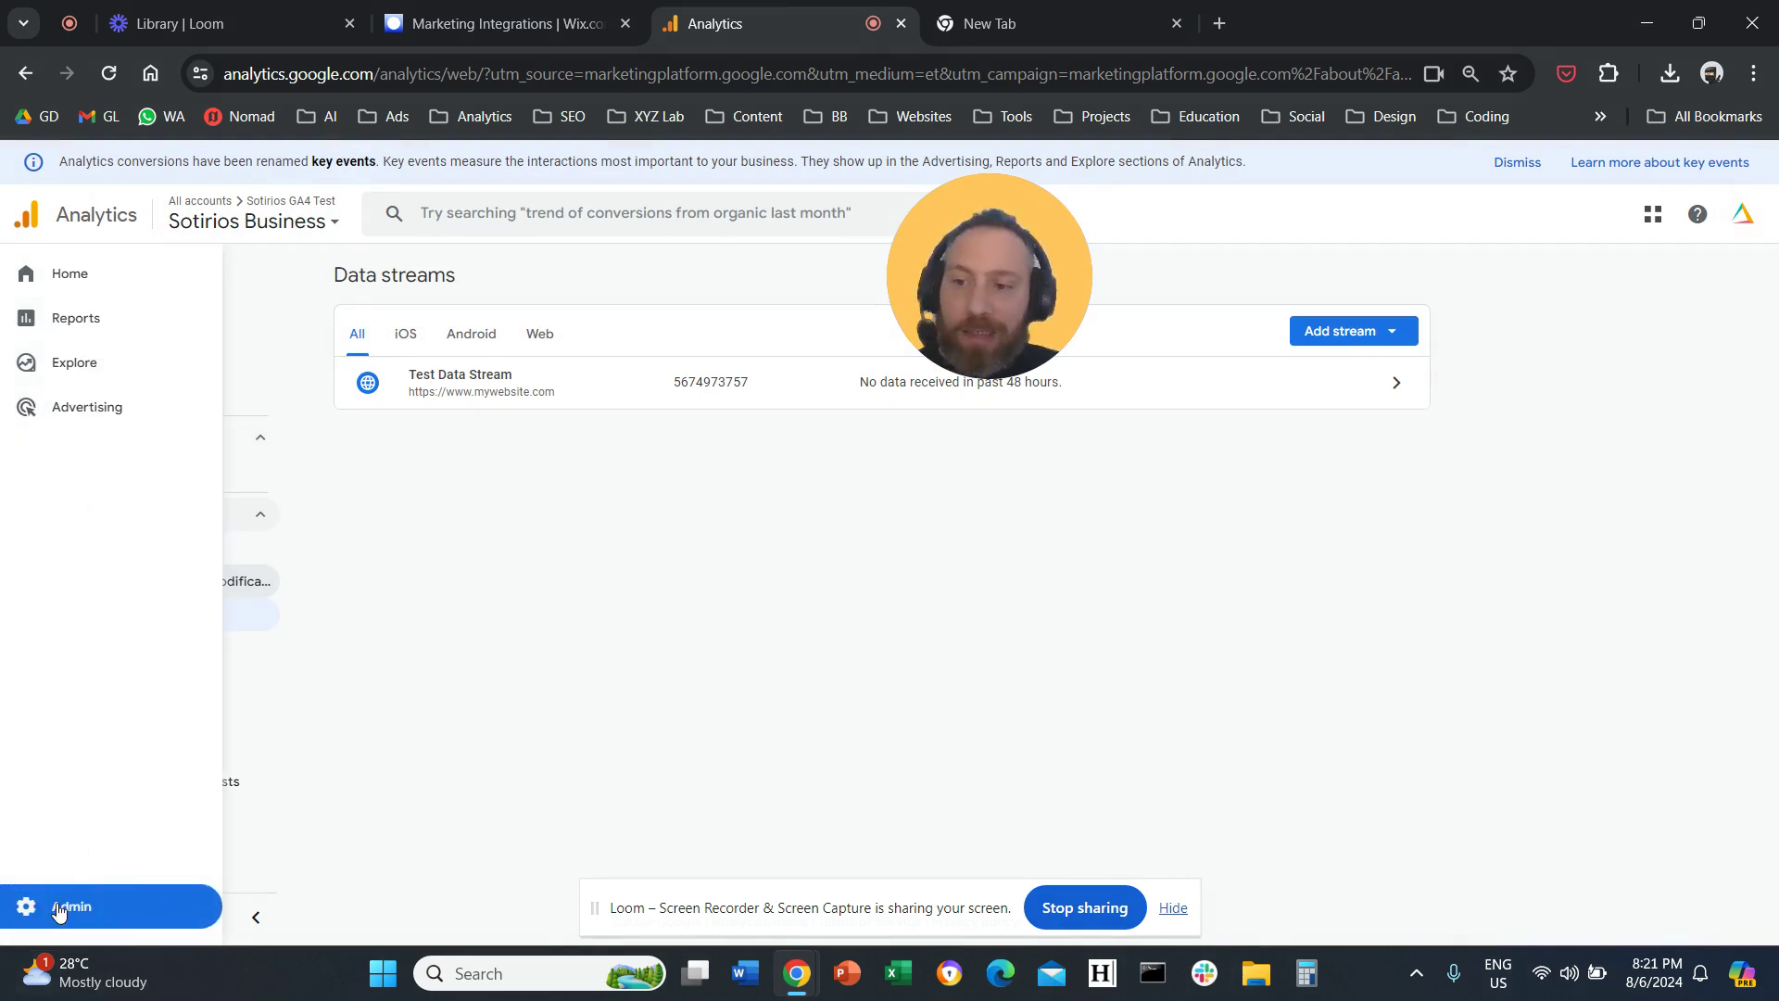
pyautogui.click(59, 911)
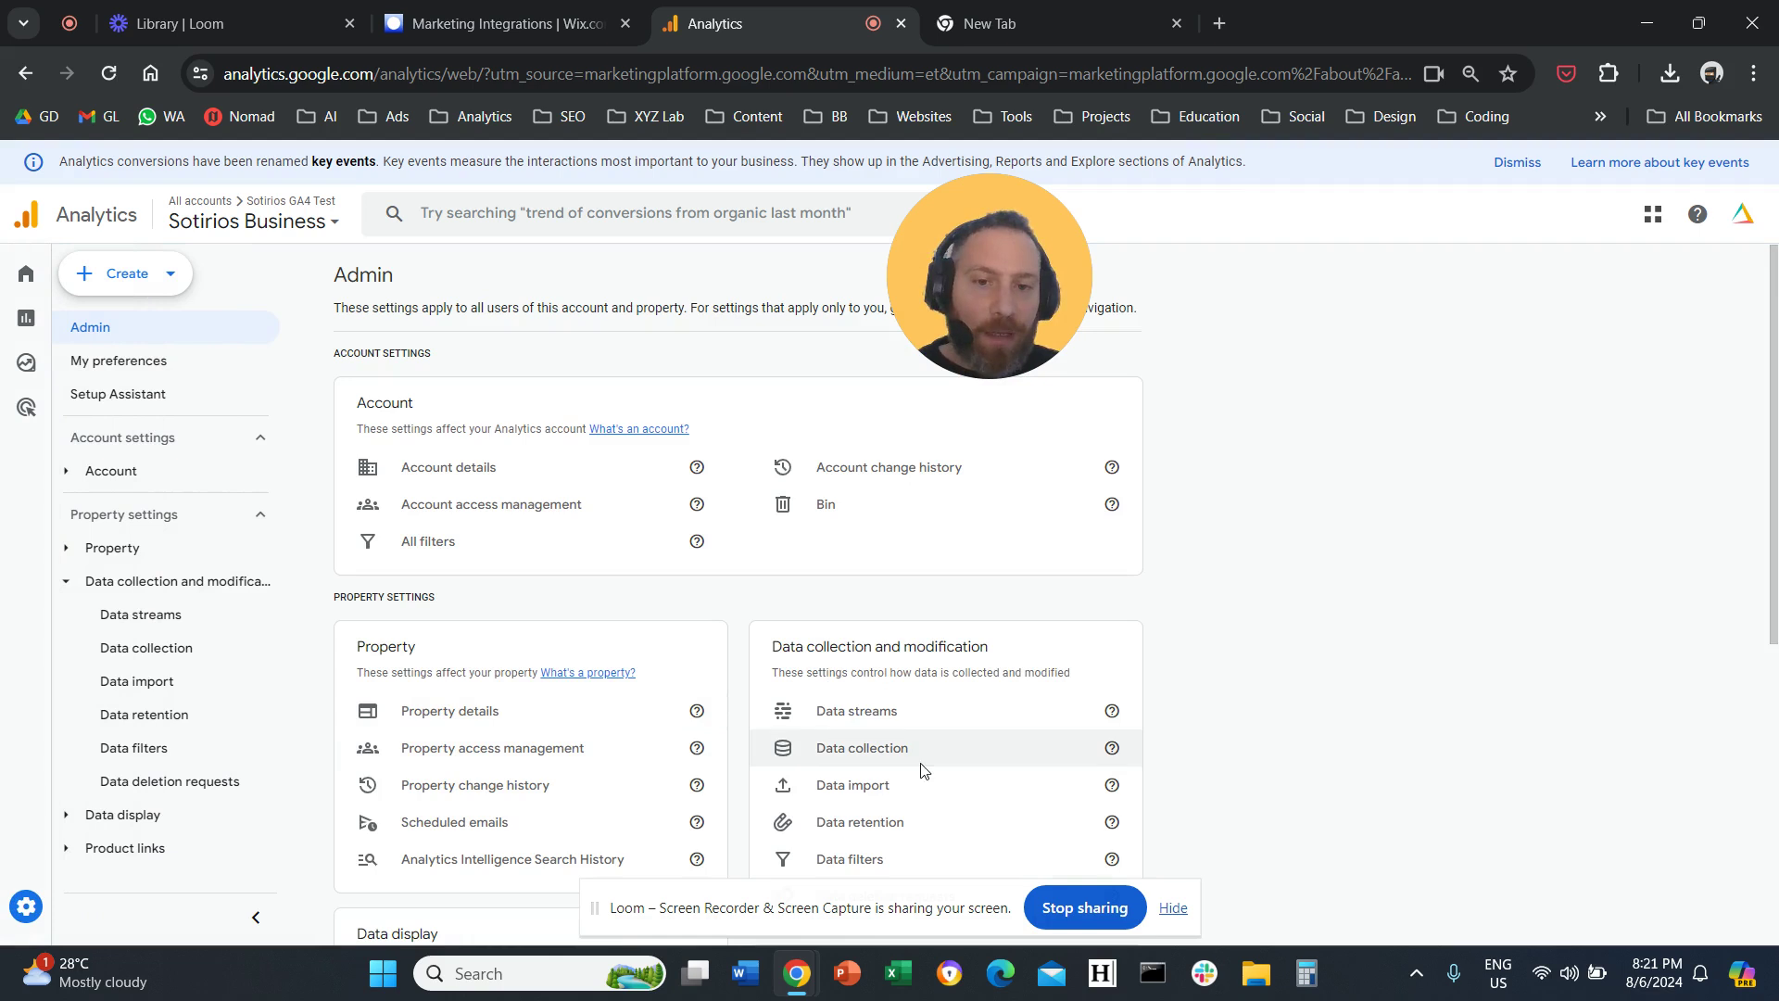
pyautogui.tripleClick(862, 646)
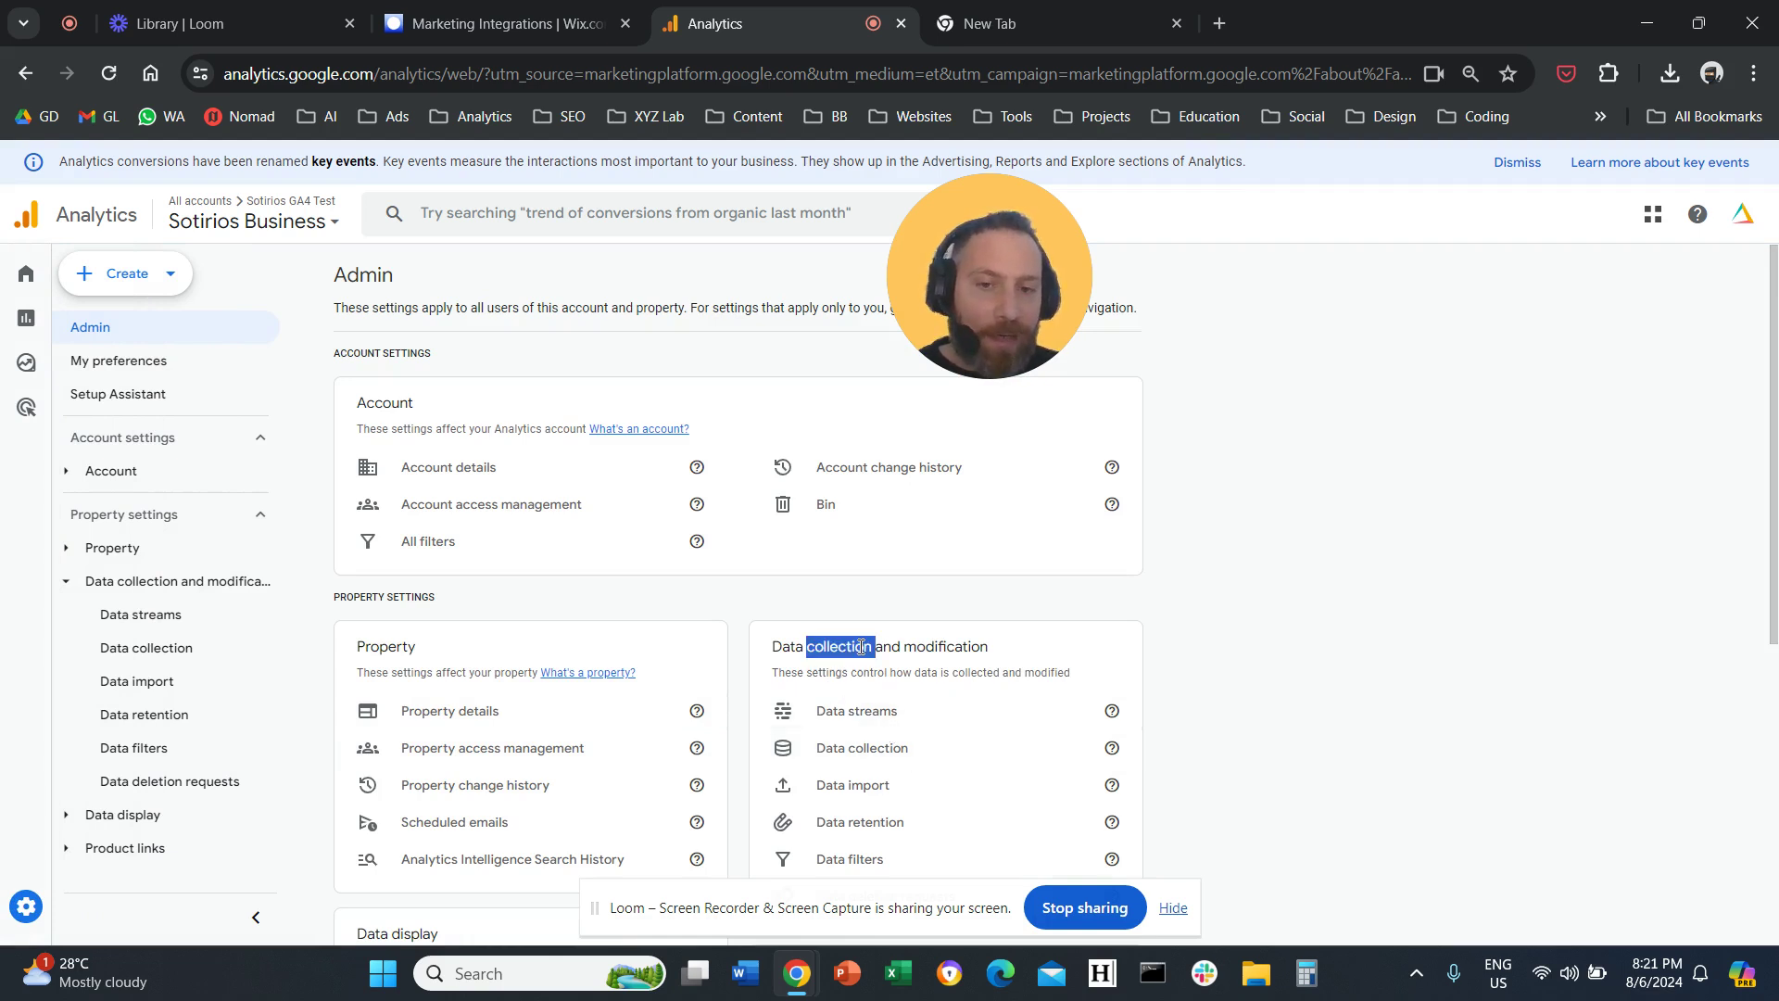
pyautogui.scroll(-2, 862, 646)
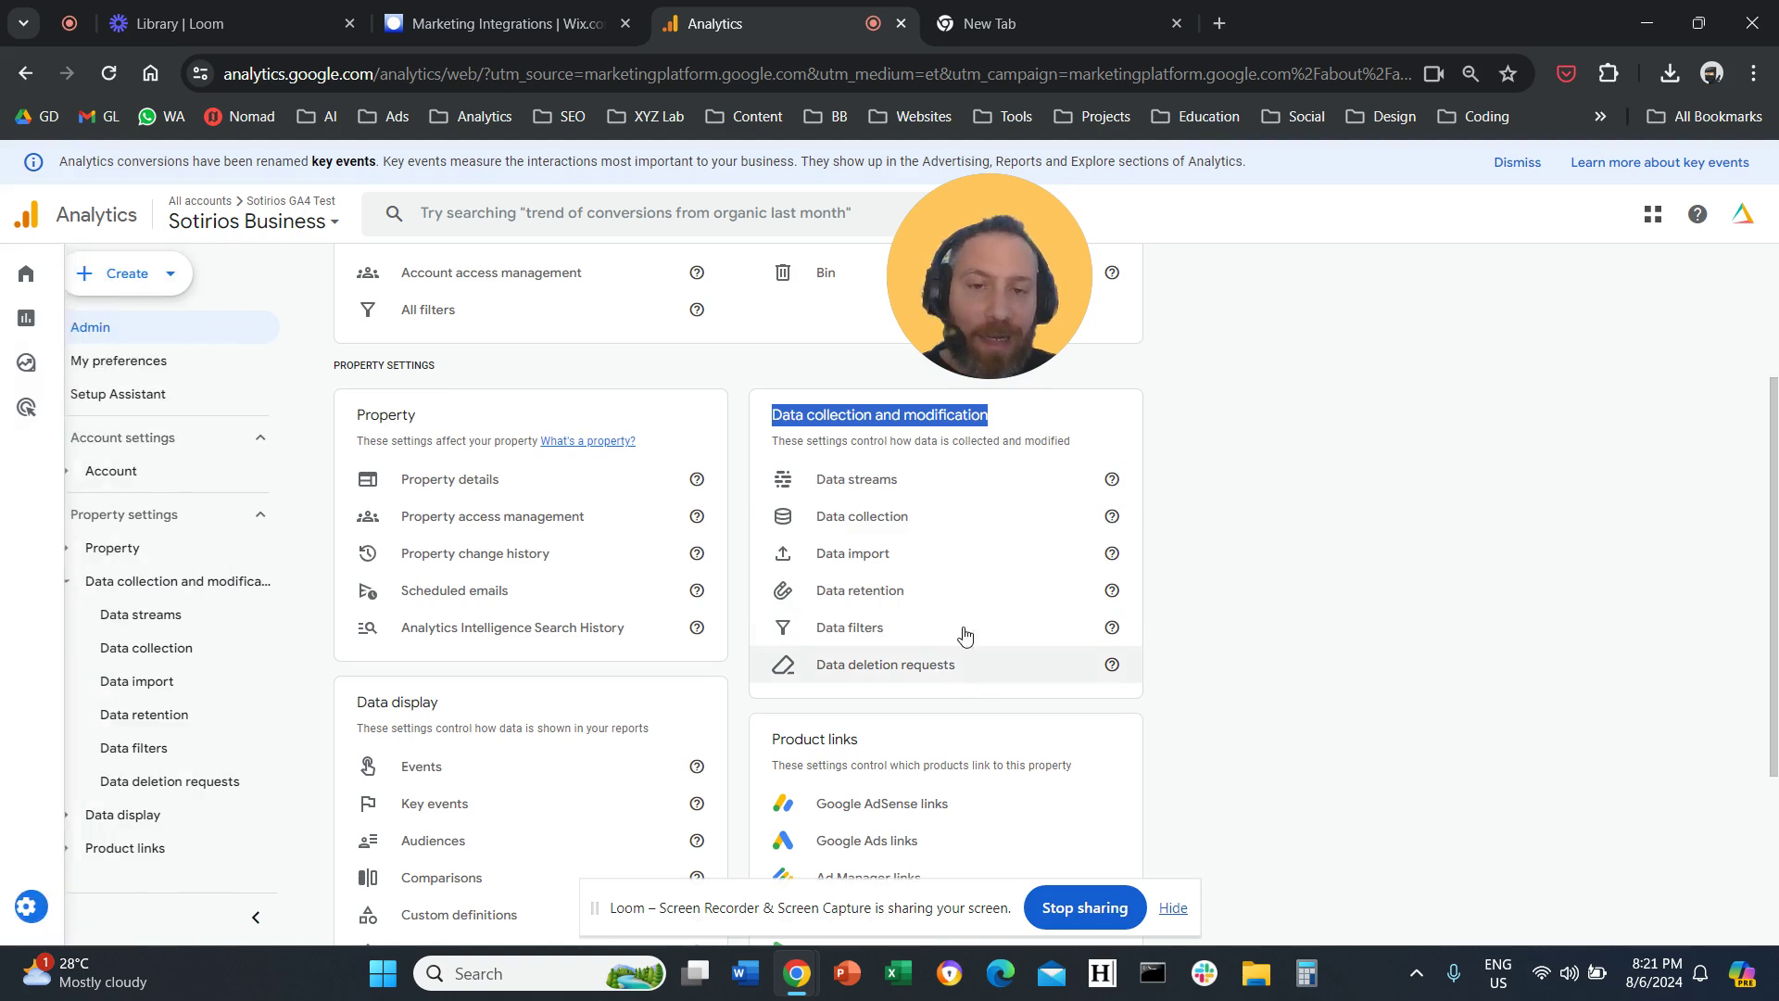
pyautogui.click(877, 486)
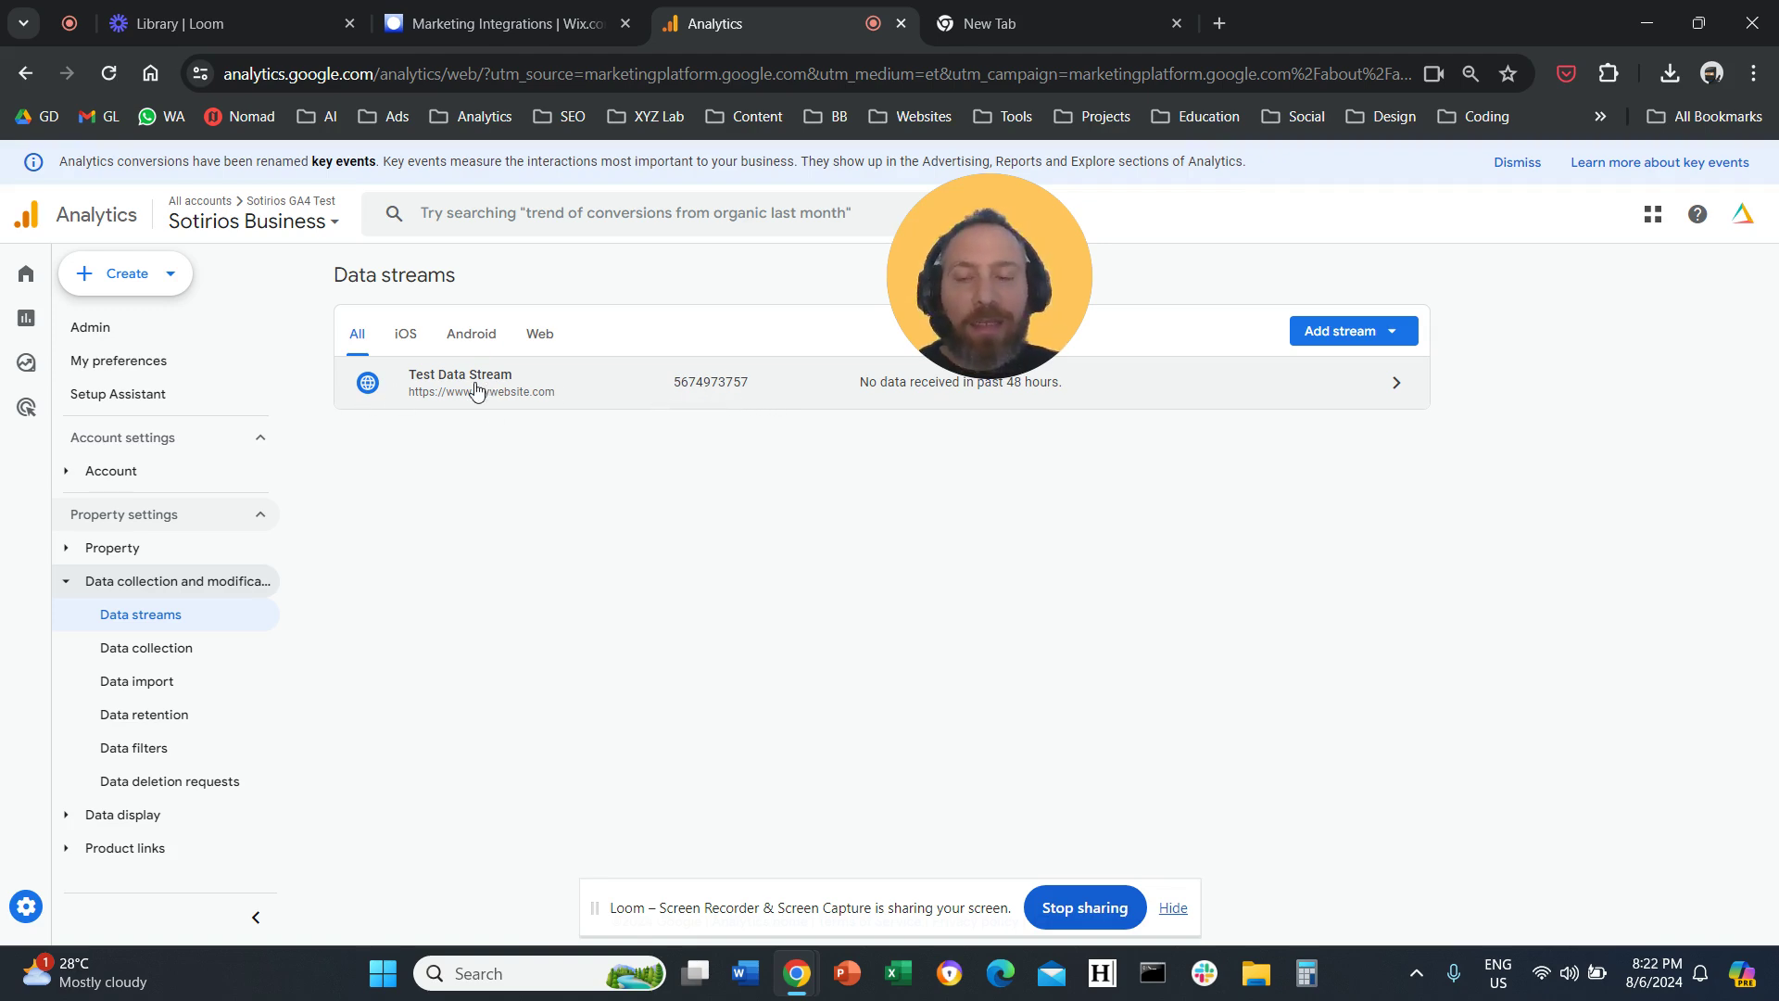
# Copy the measurement ID G-G26BZZZCVJ from the Test Data Stream details.
pyautogui.click(480, 386)
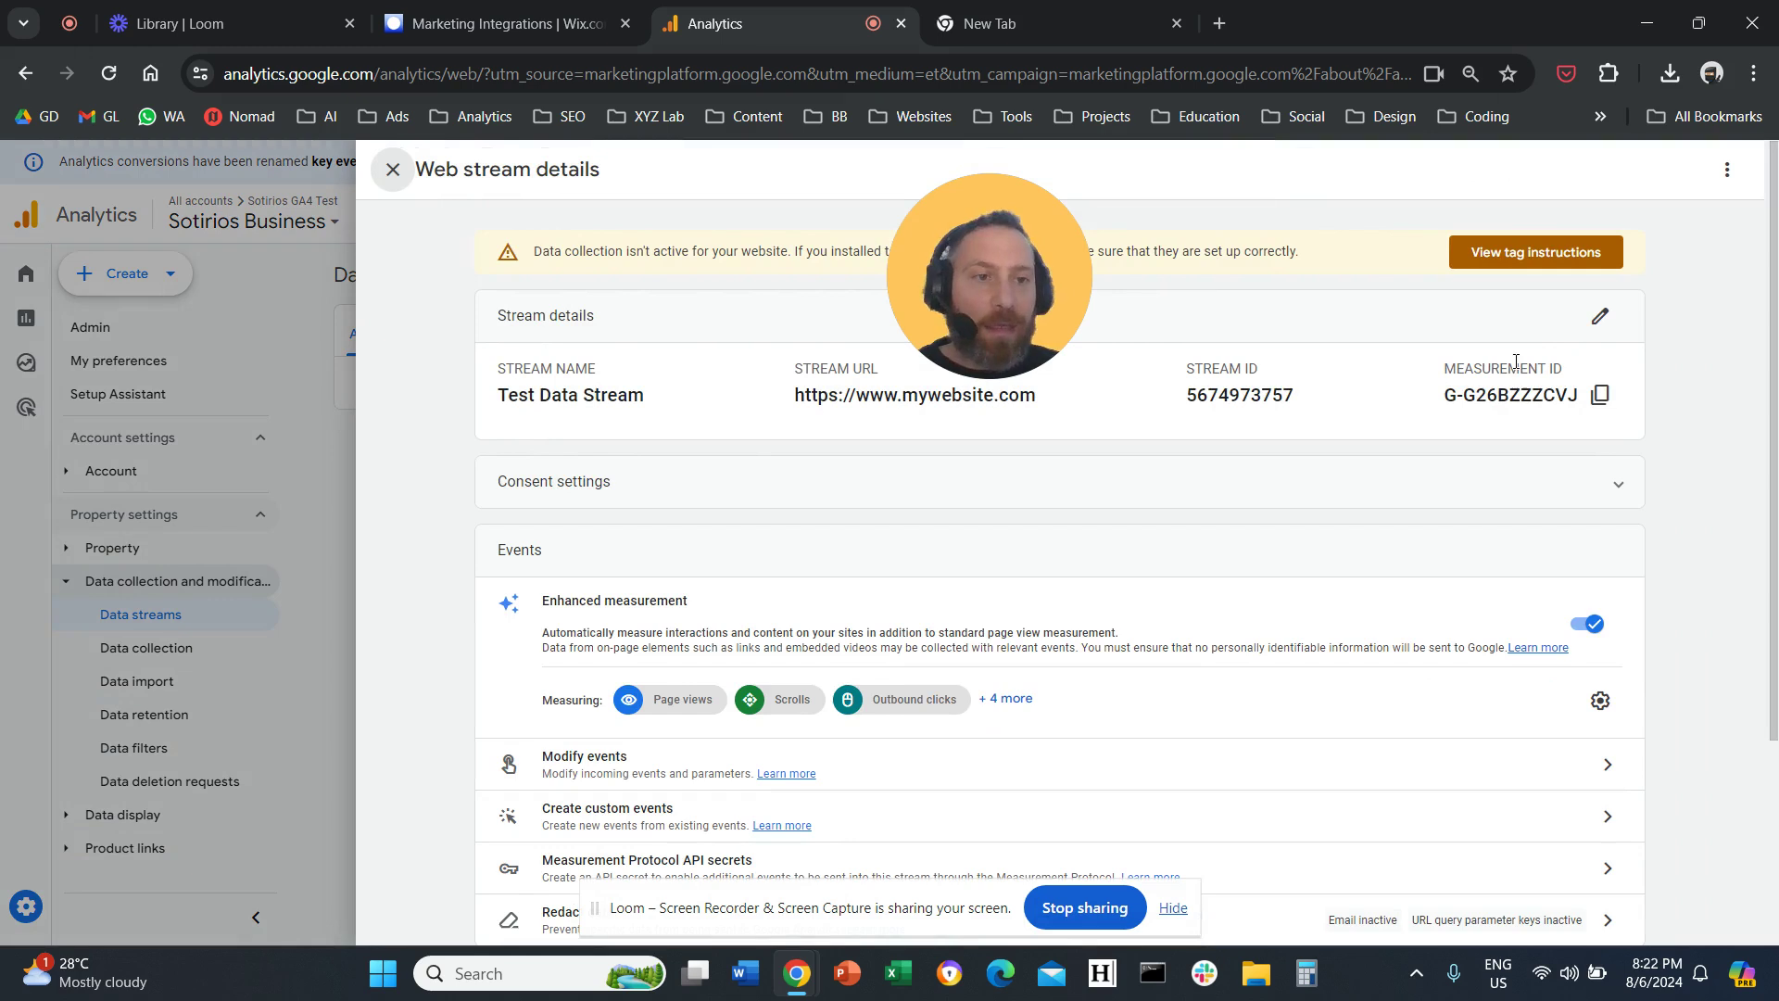
pyautogui.doubleClick(1513, 367)
pyautogui.tripleClick(1513, 367)
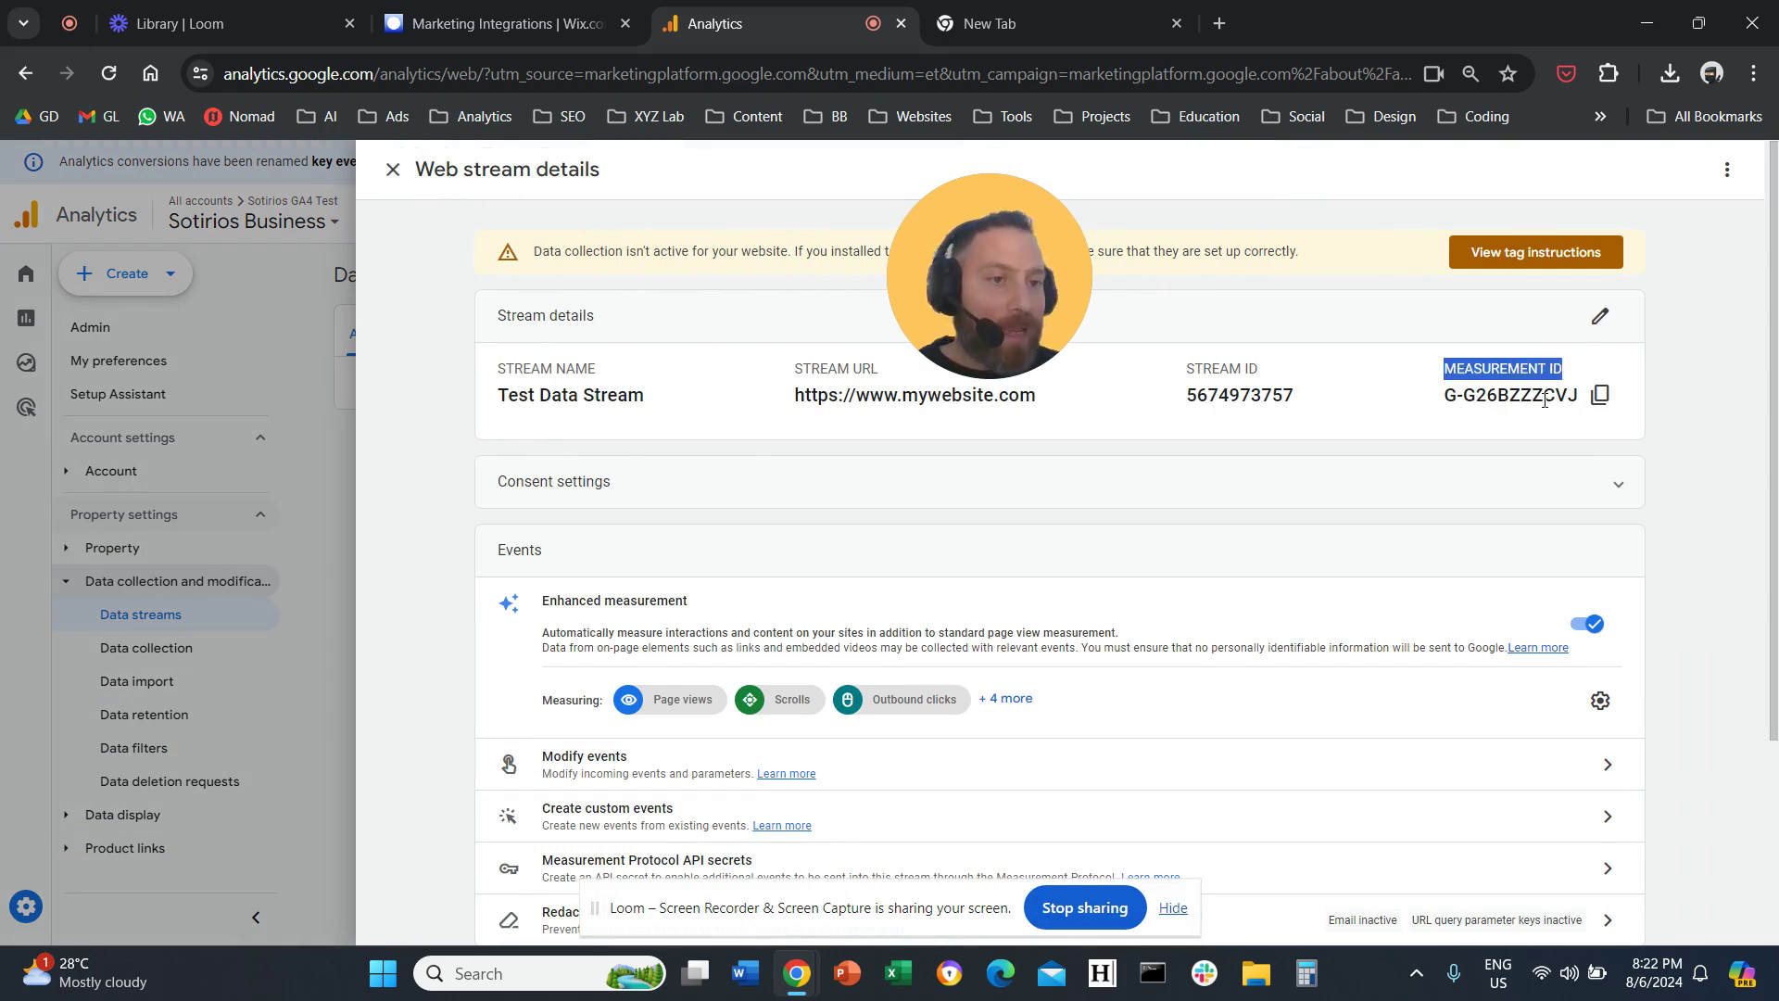
pyautogui.click(1606, 398)
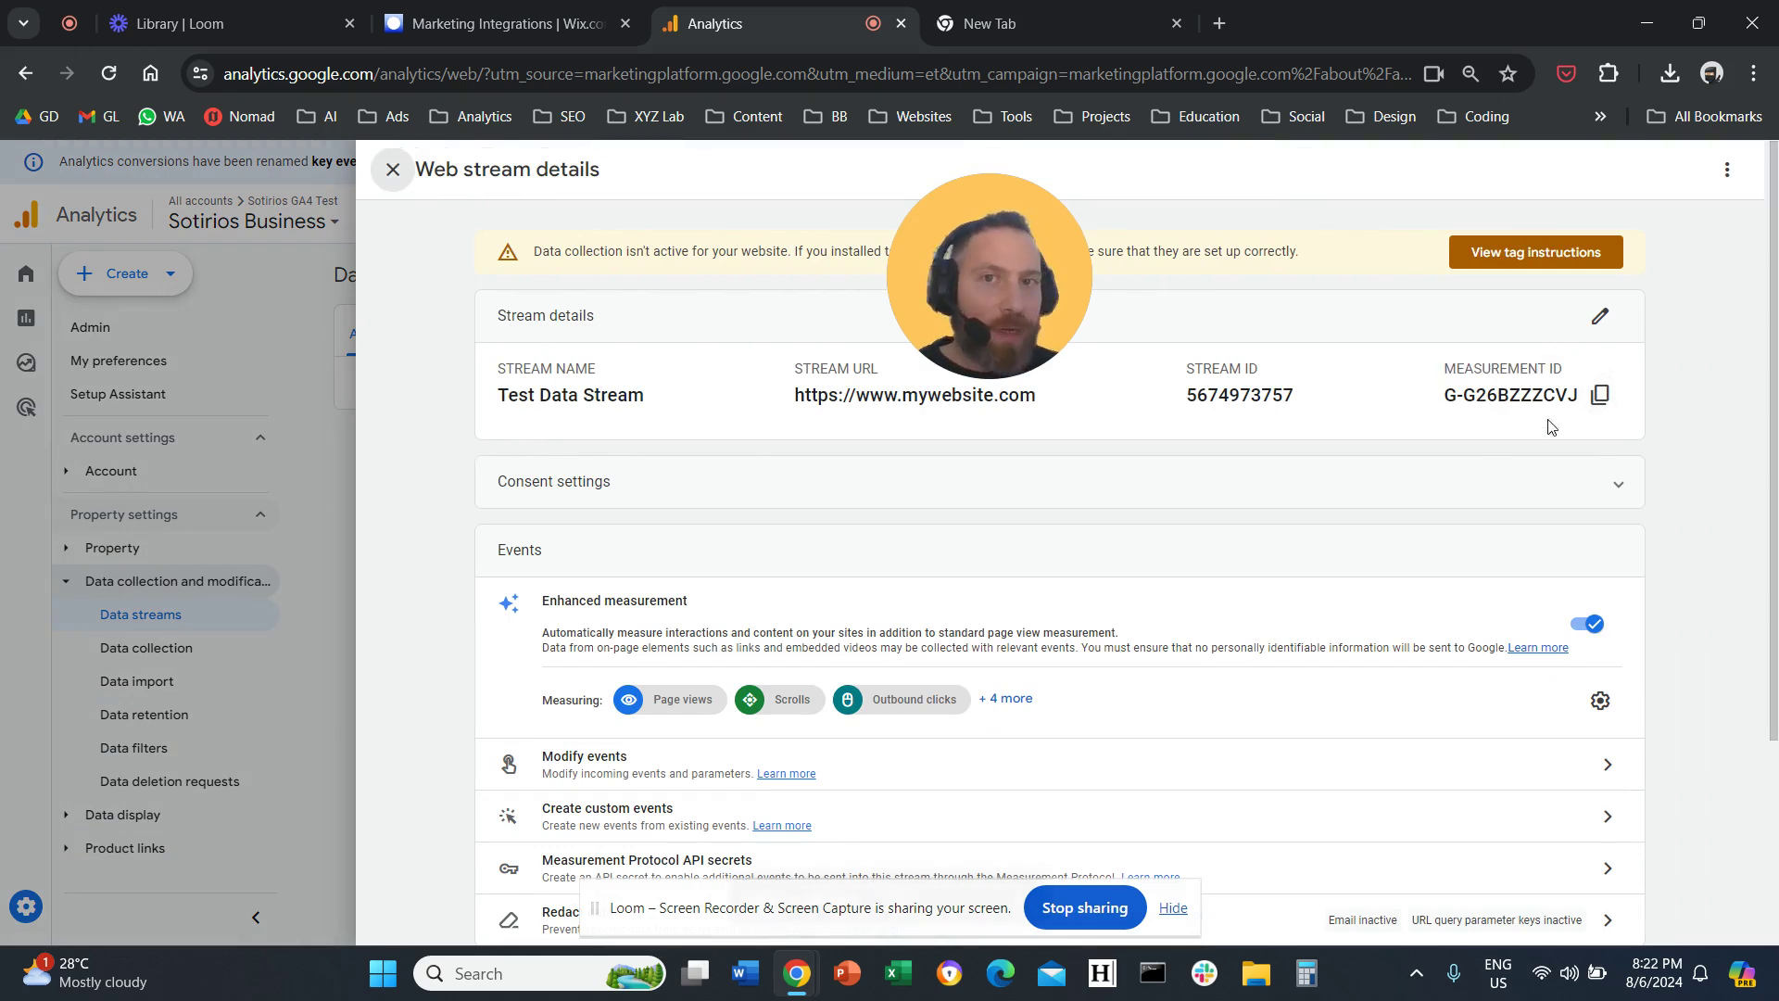
pyautogui.click(565, 32)
pyautogui.moveTo(737, 566)
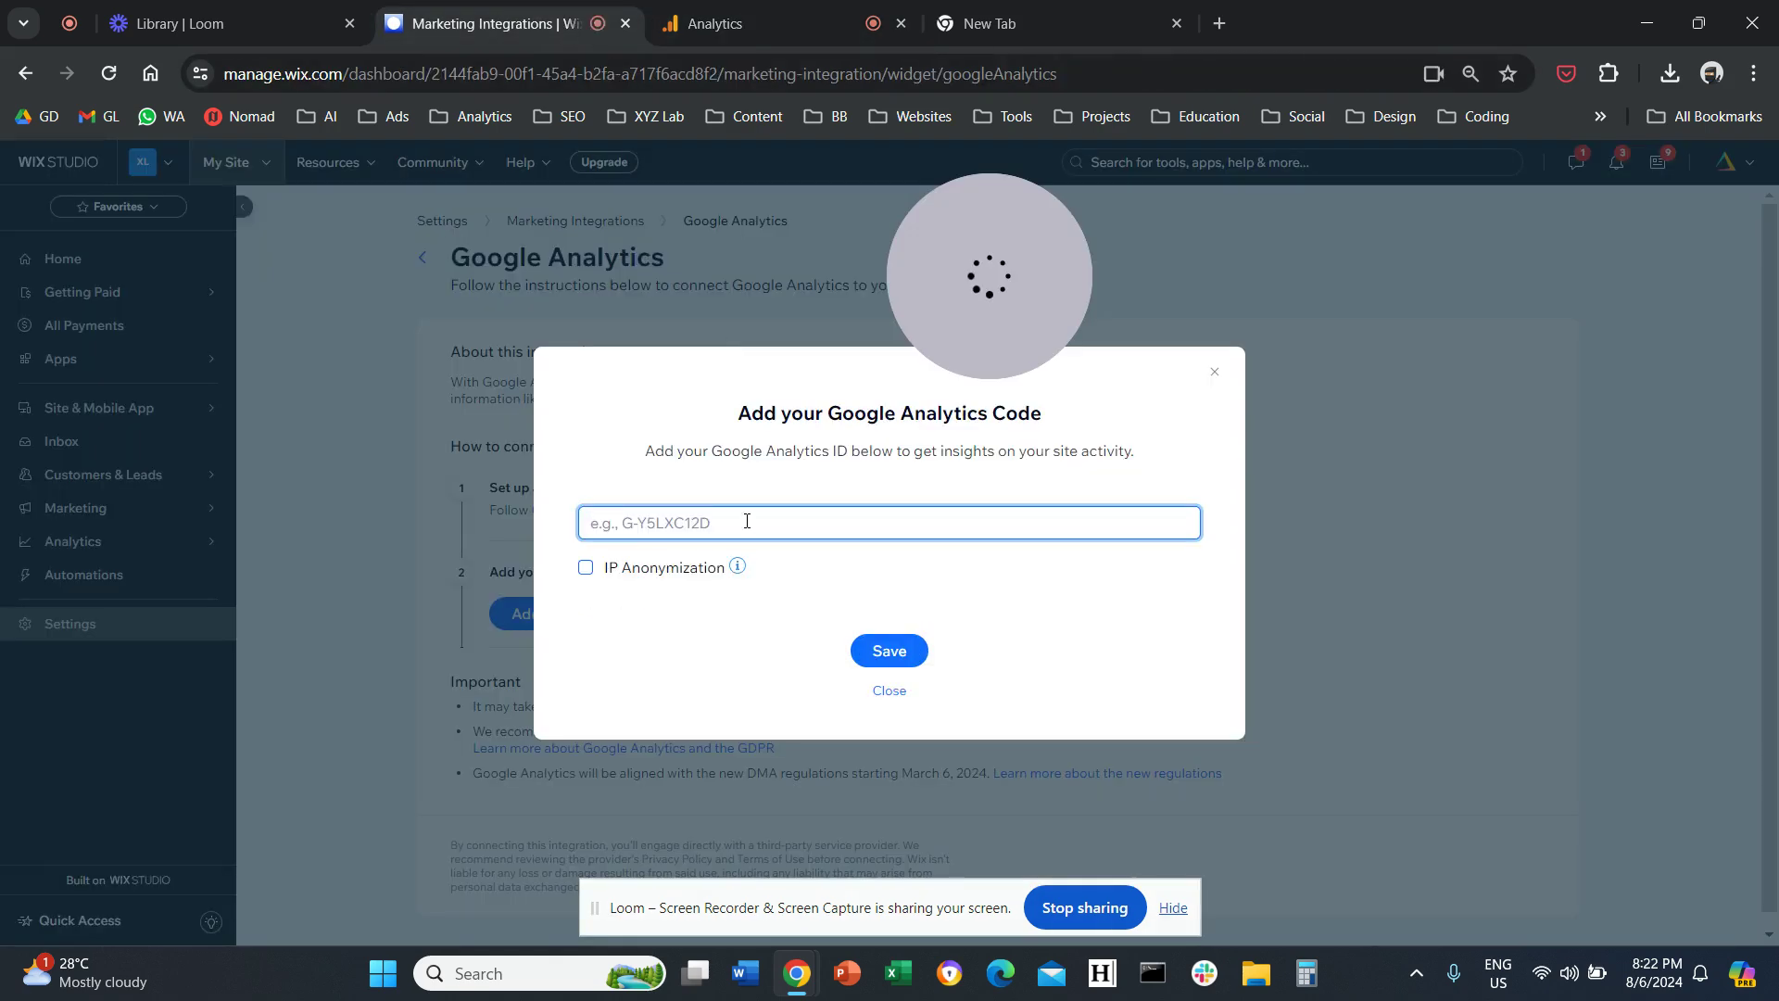
pyautogui.write('G-G26BZZZCVJ')
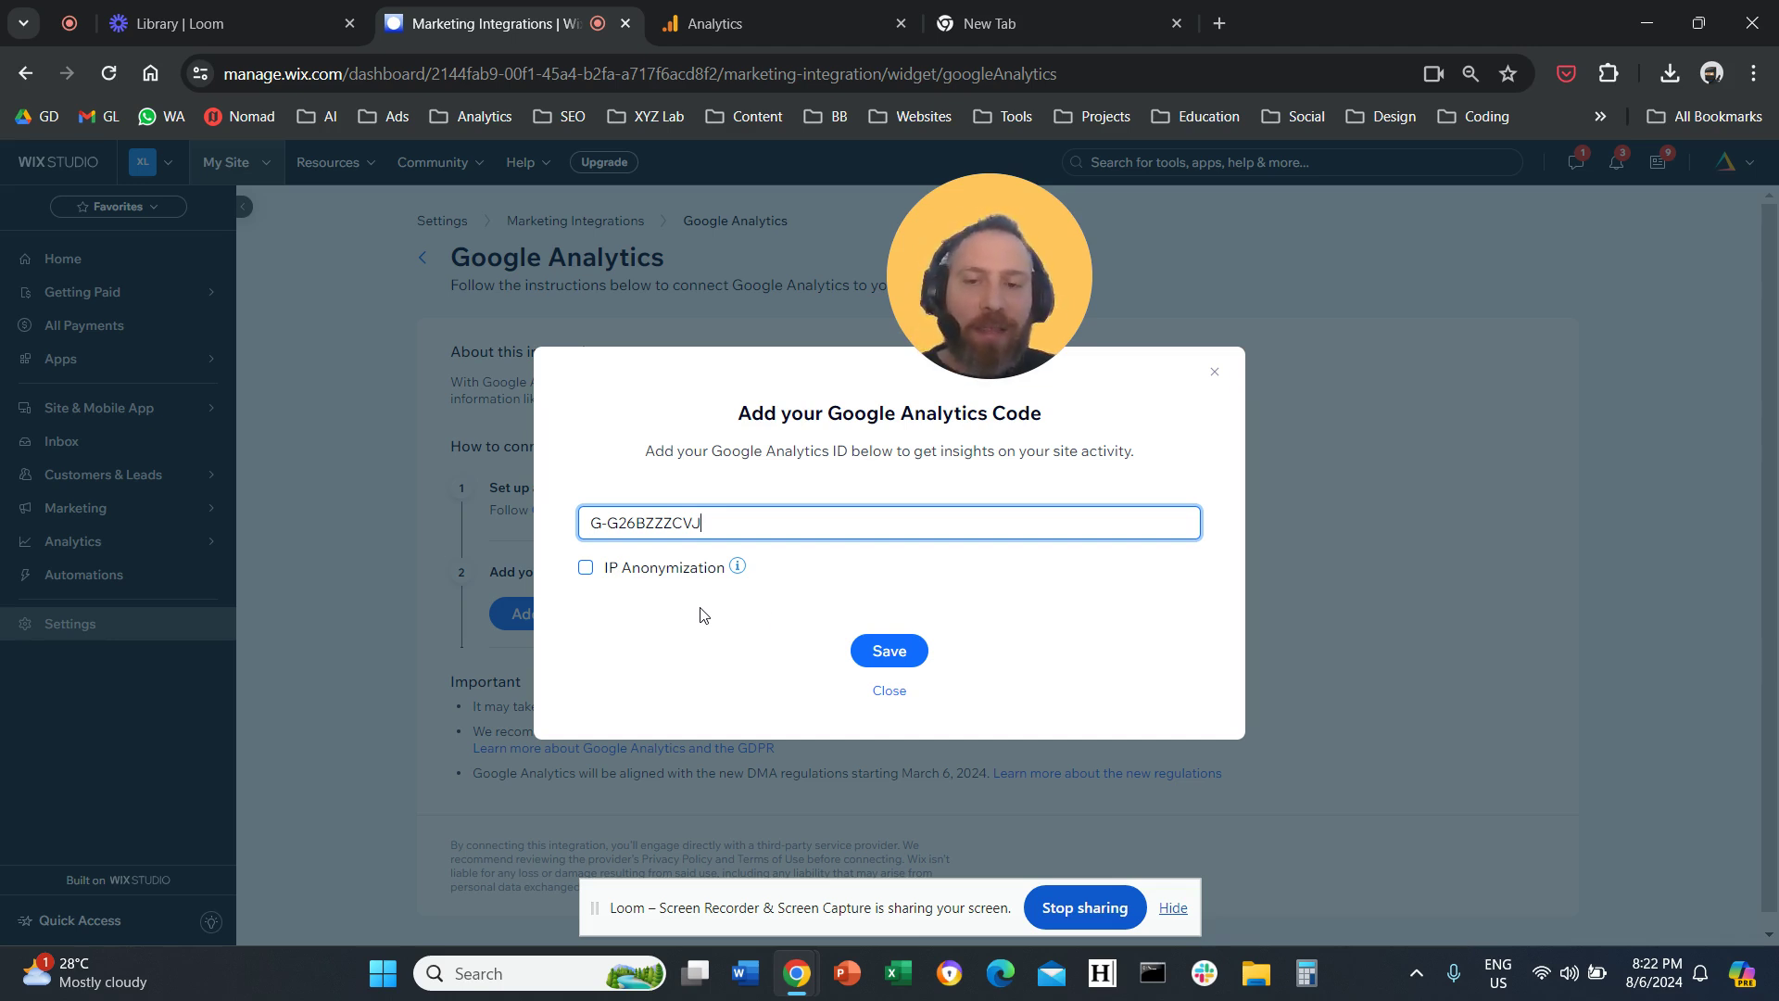
pyautogui.click(890, 652)
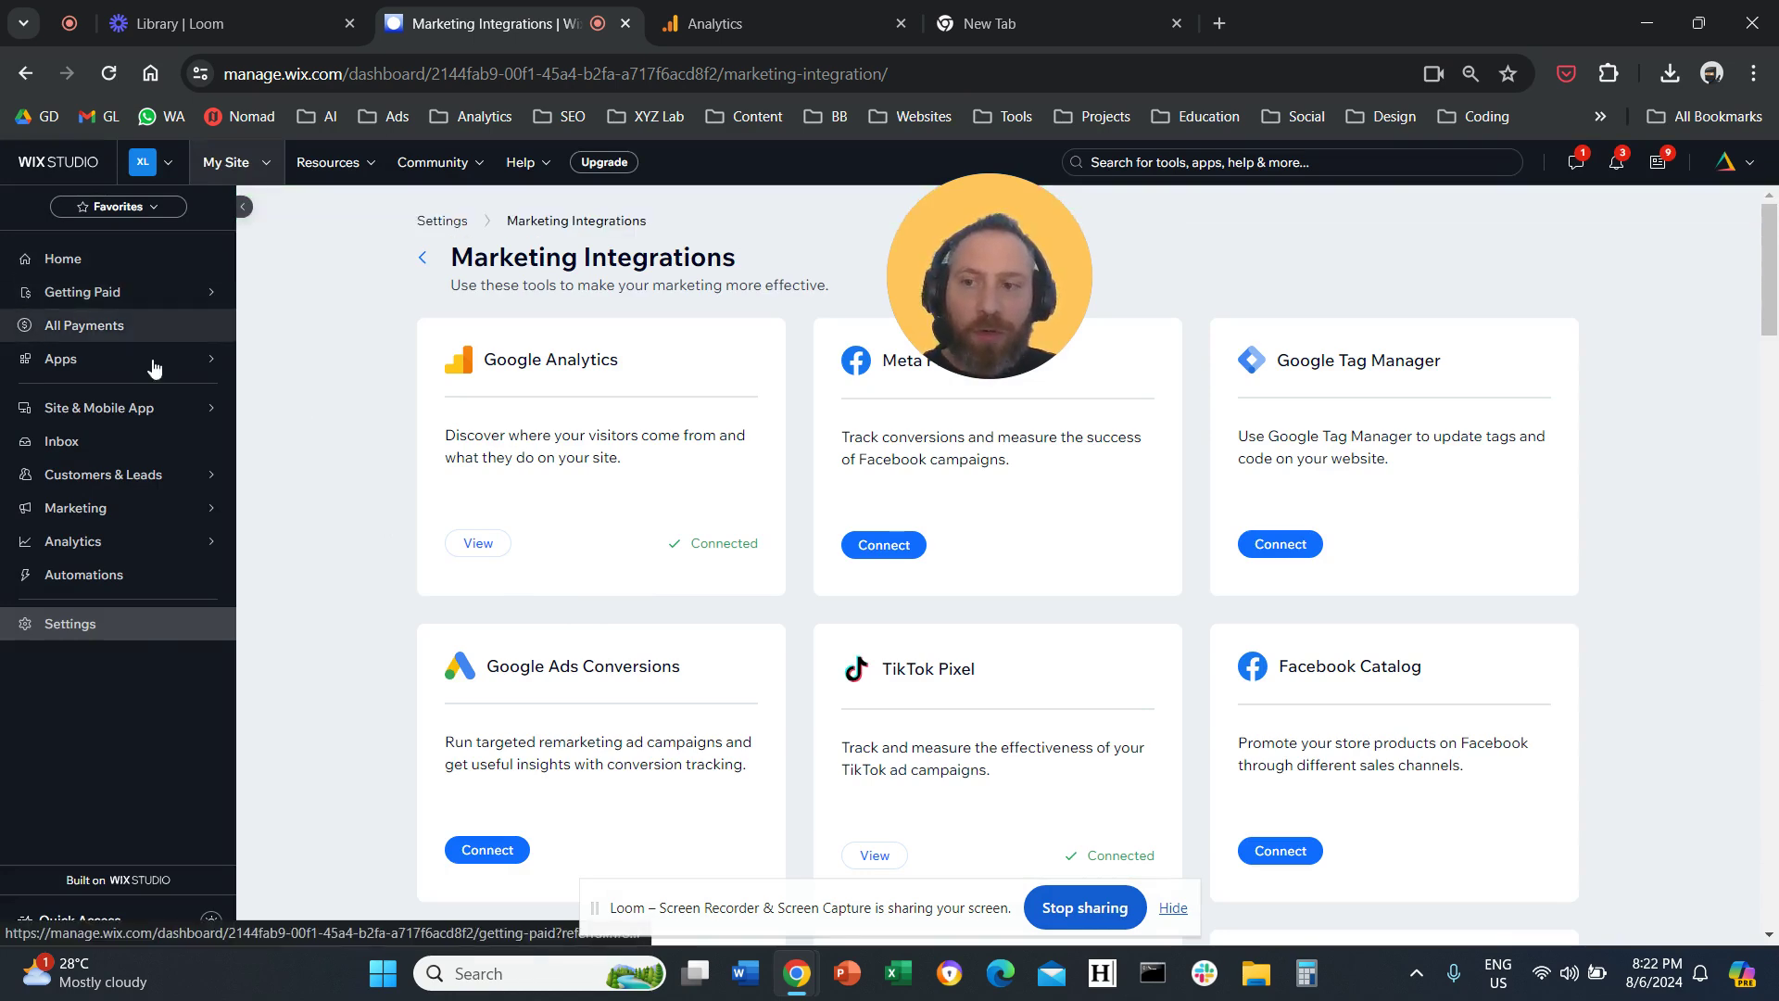
# Find Marketing Integrations via the Settings search bar.
pyautogui.click(153, 634)
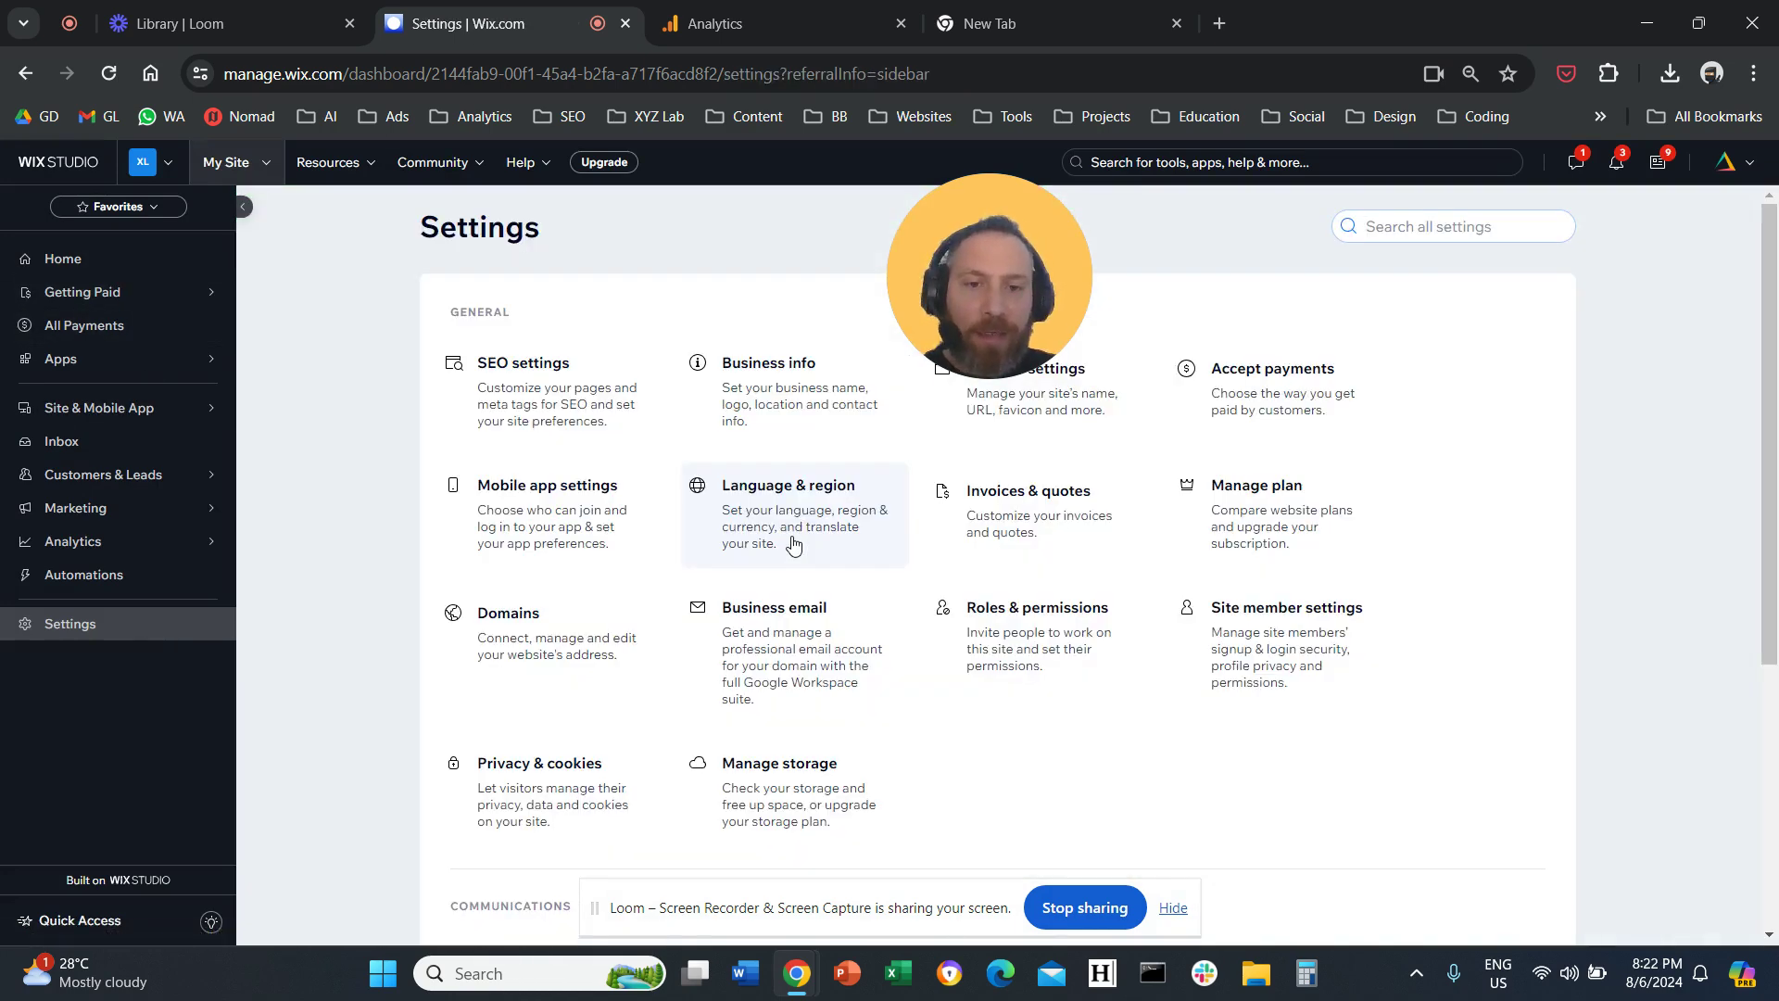
pyautogui.scroll(-5, 791, 696)
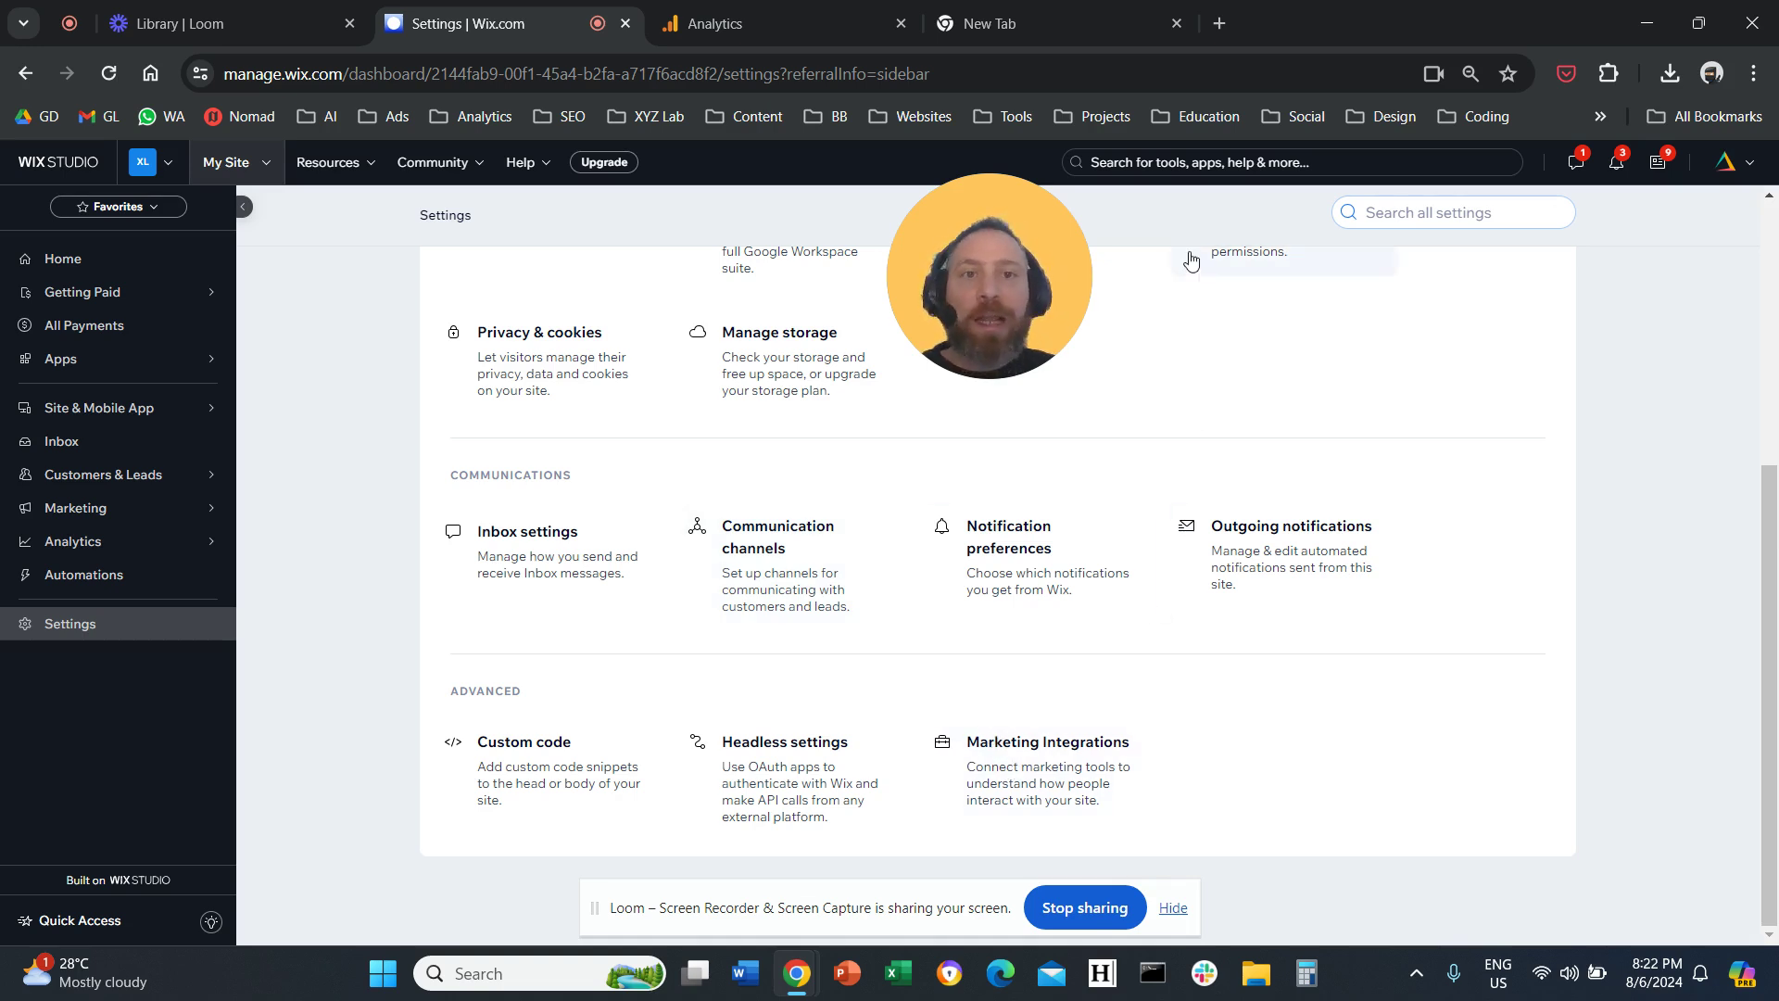
pyautogui.click(1194, 167)
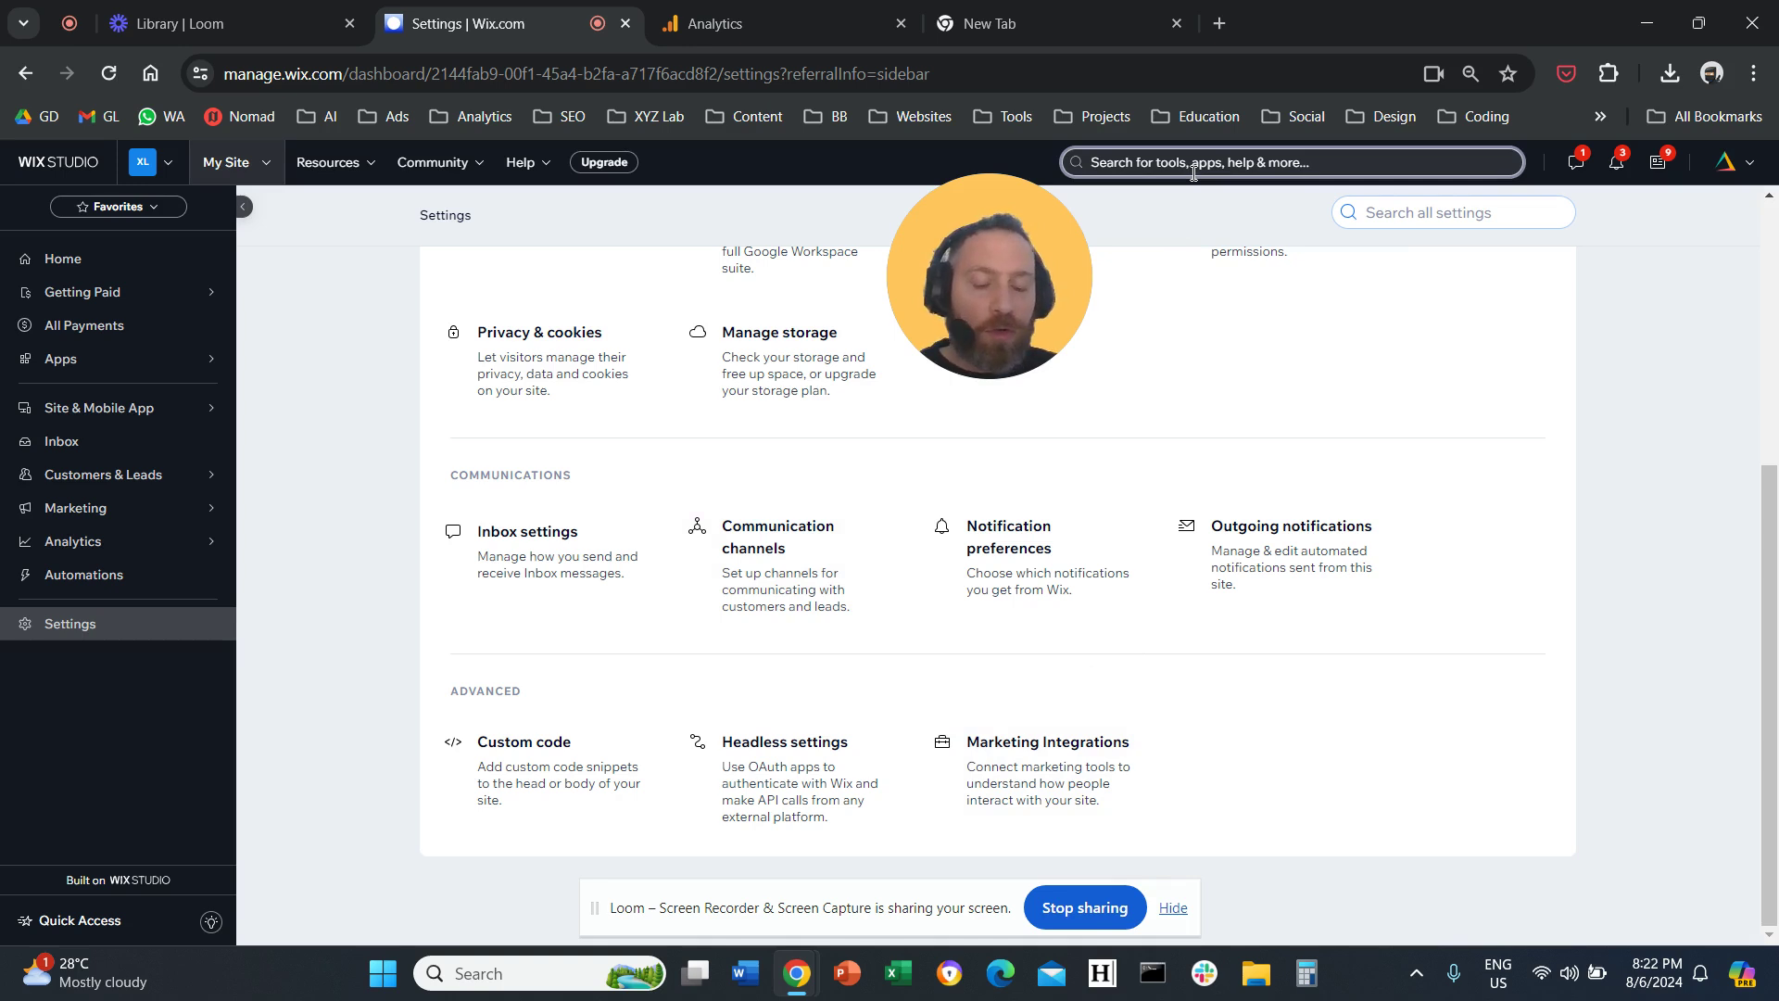
pyautogui.write('marketing ')
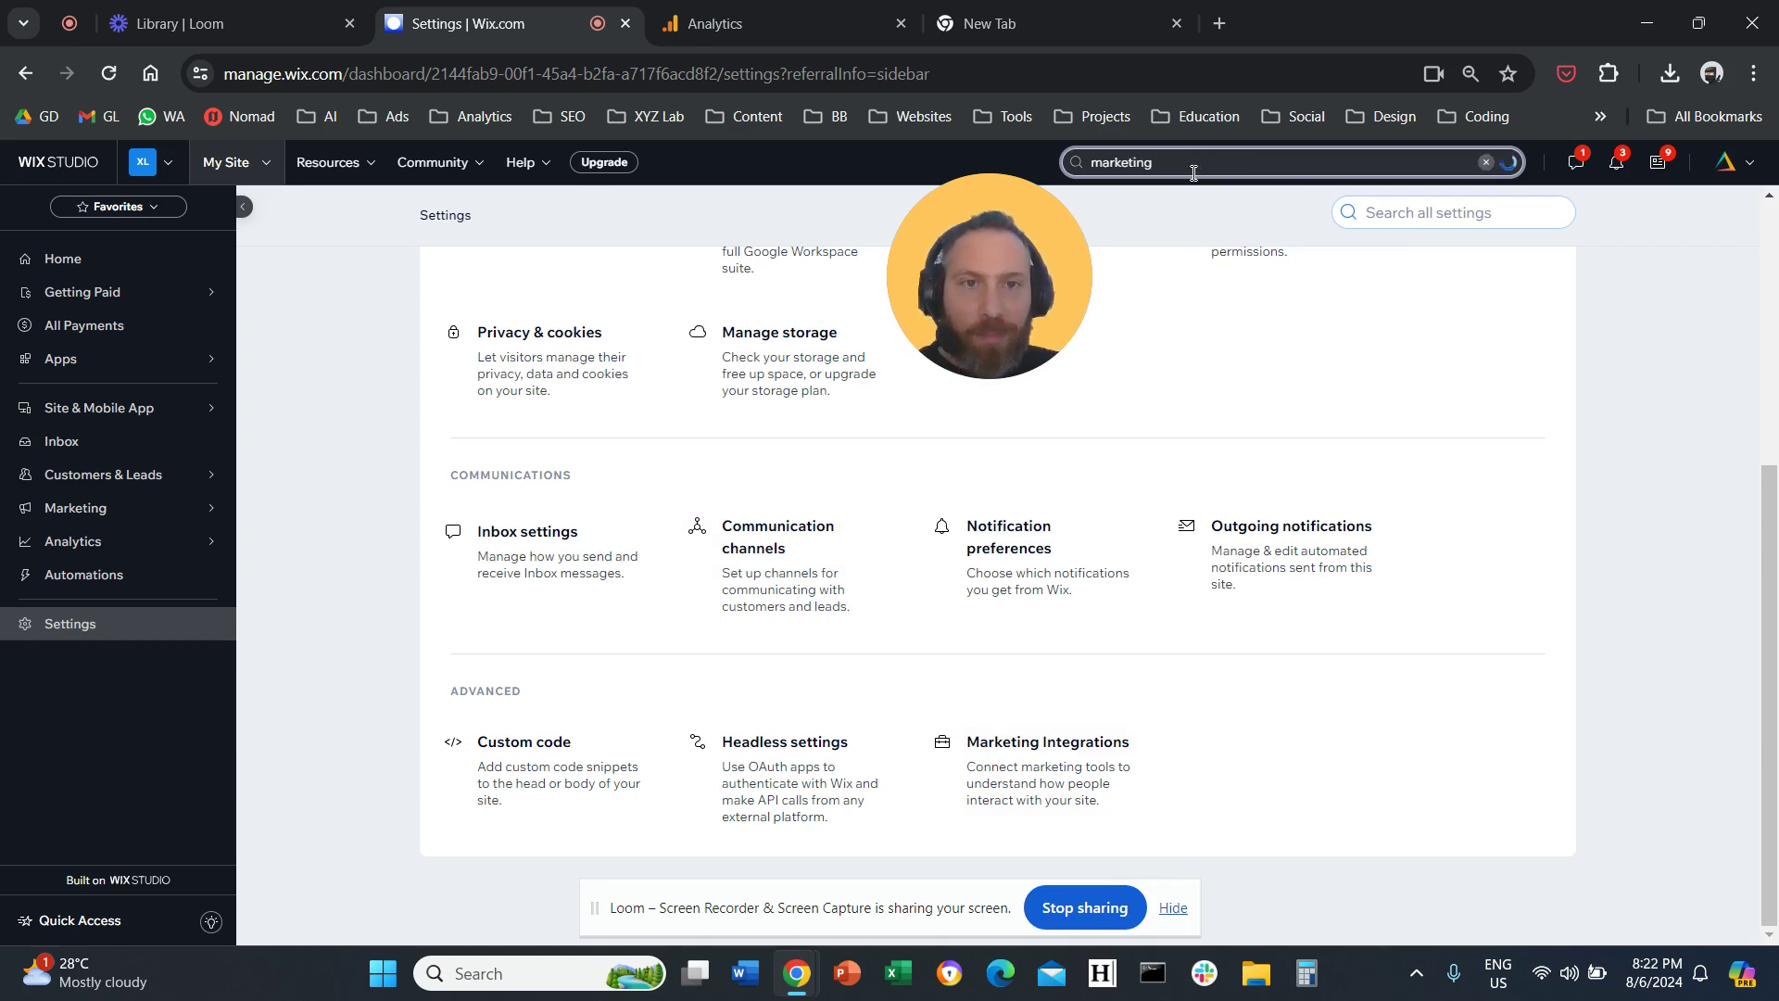
pyautogui.write('inte')
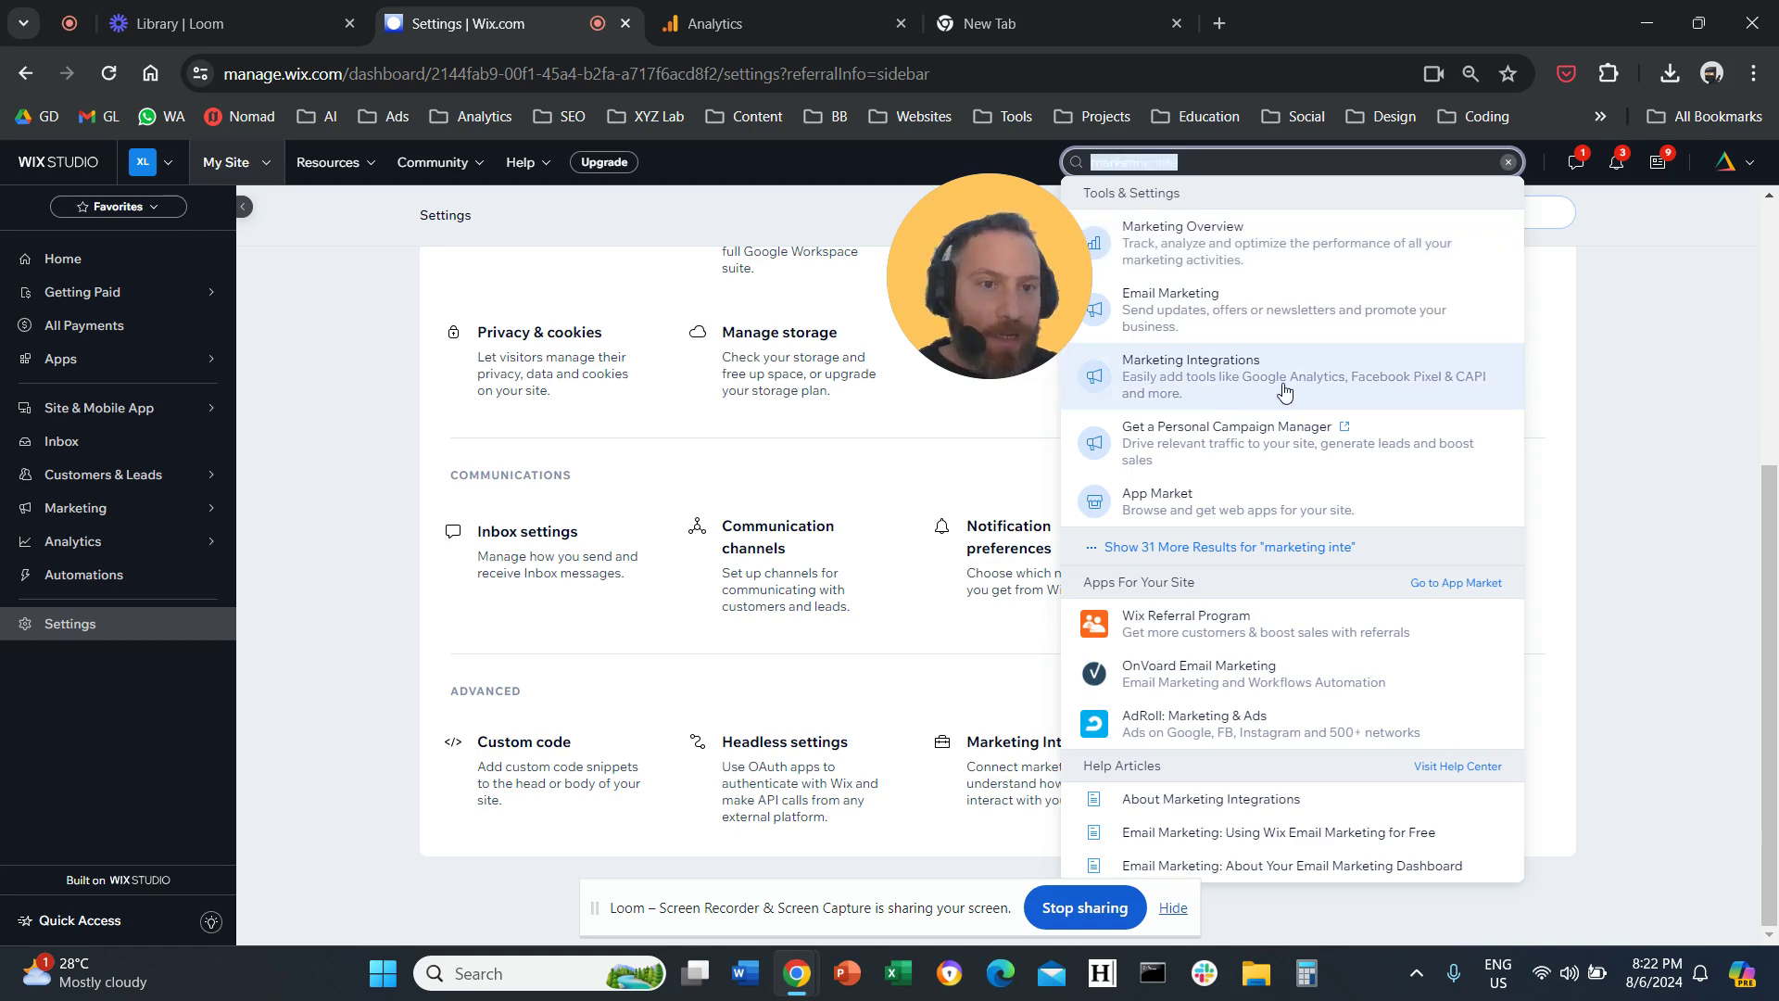
pyautogui.click(1283, 391)
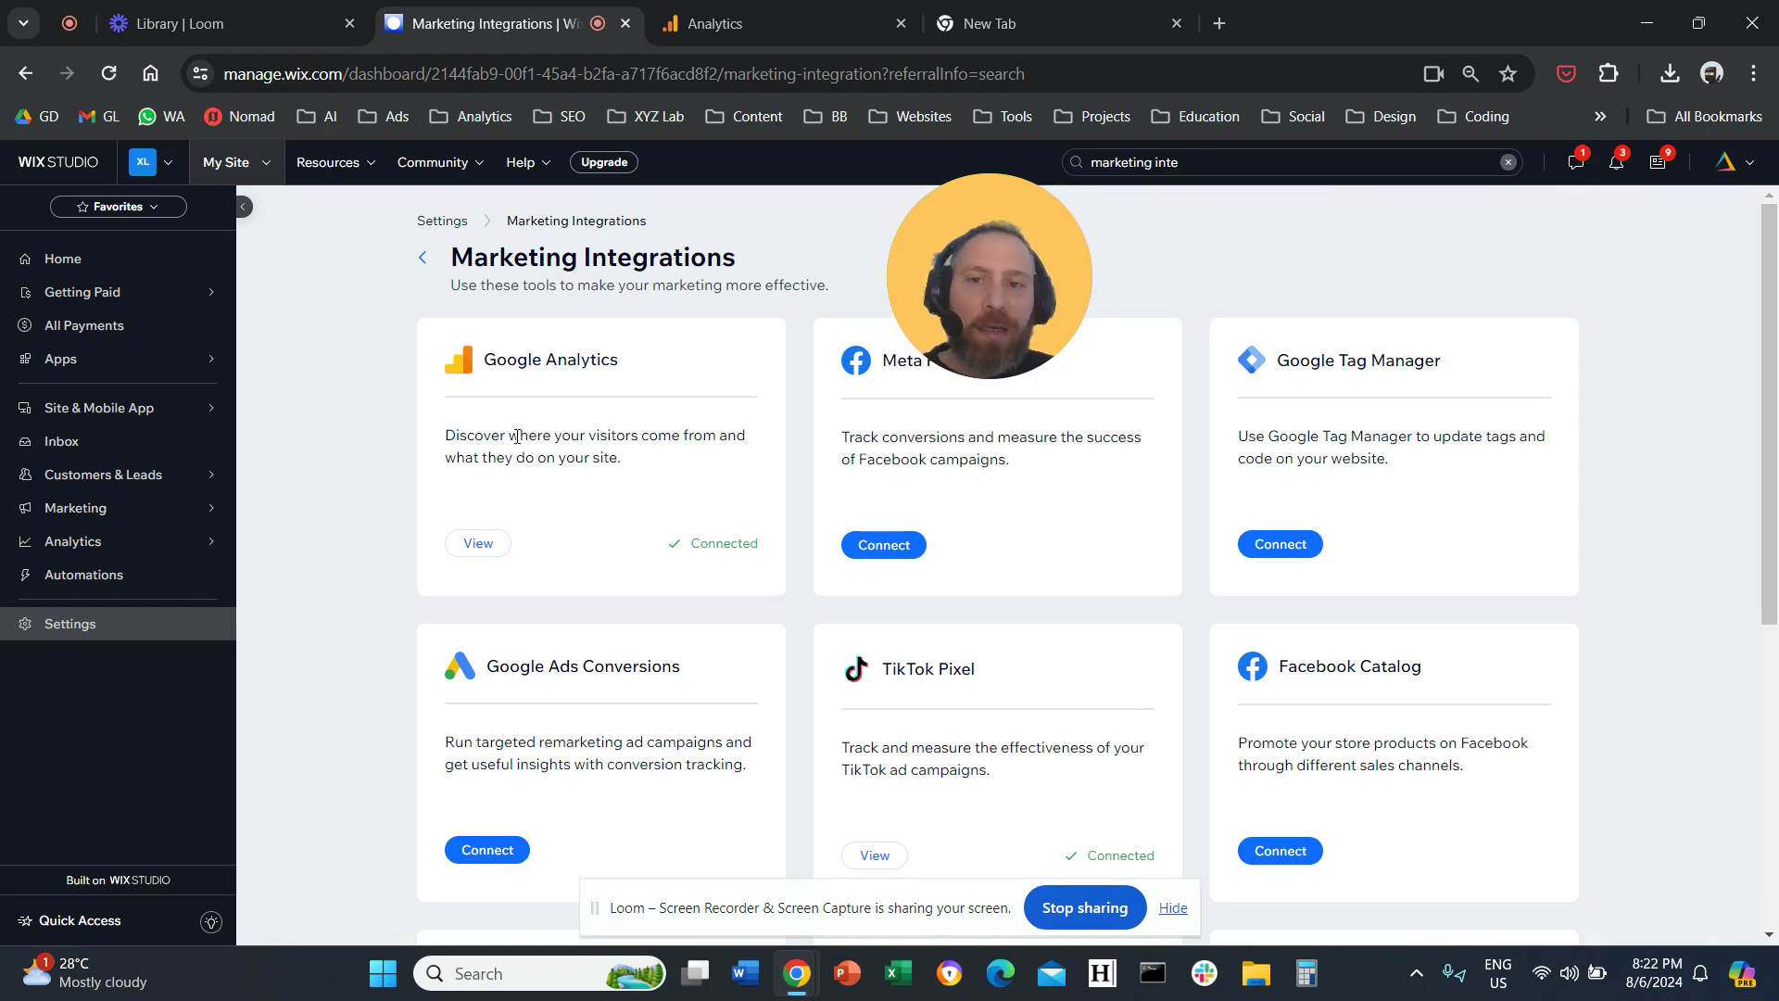
# View the connected Google Analytics integration, then return to the Analytics stream details.
pyautogui.click(477, 545)
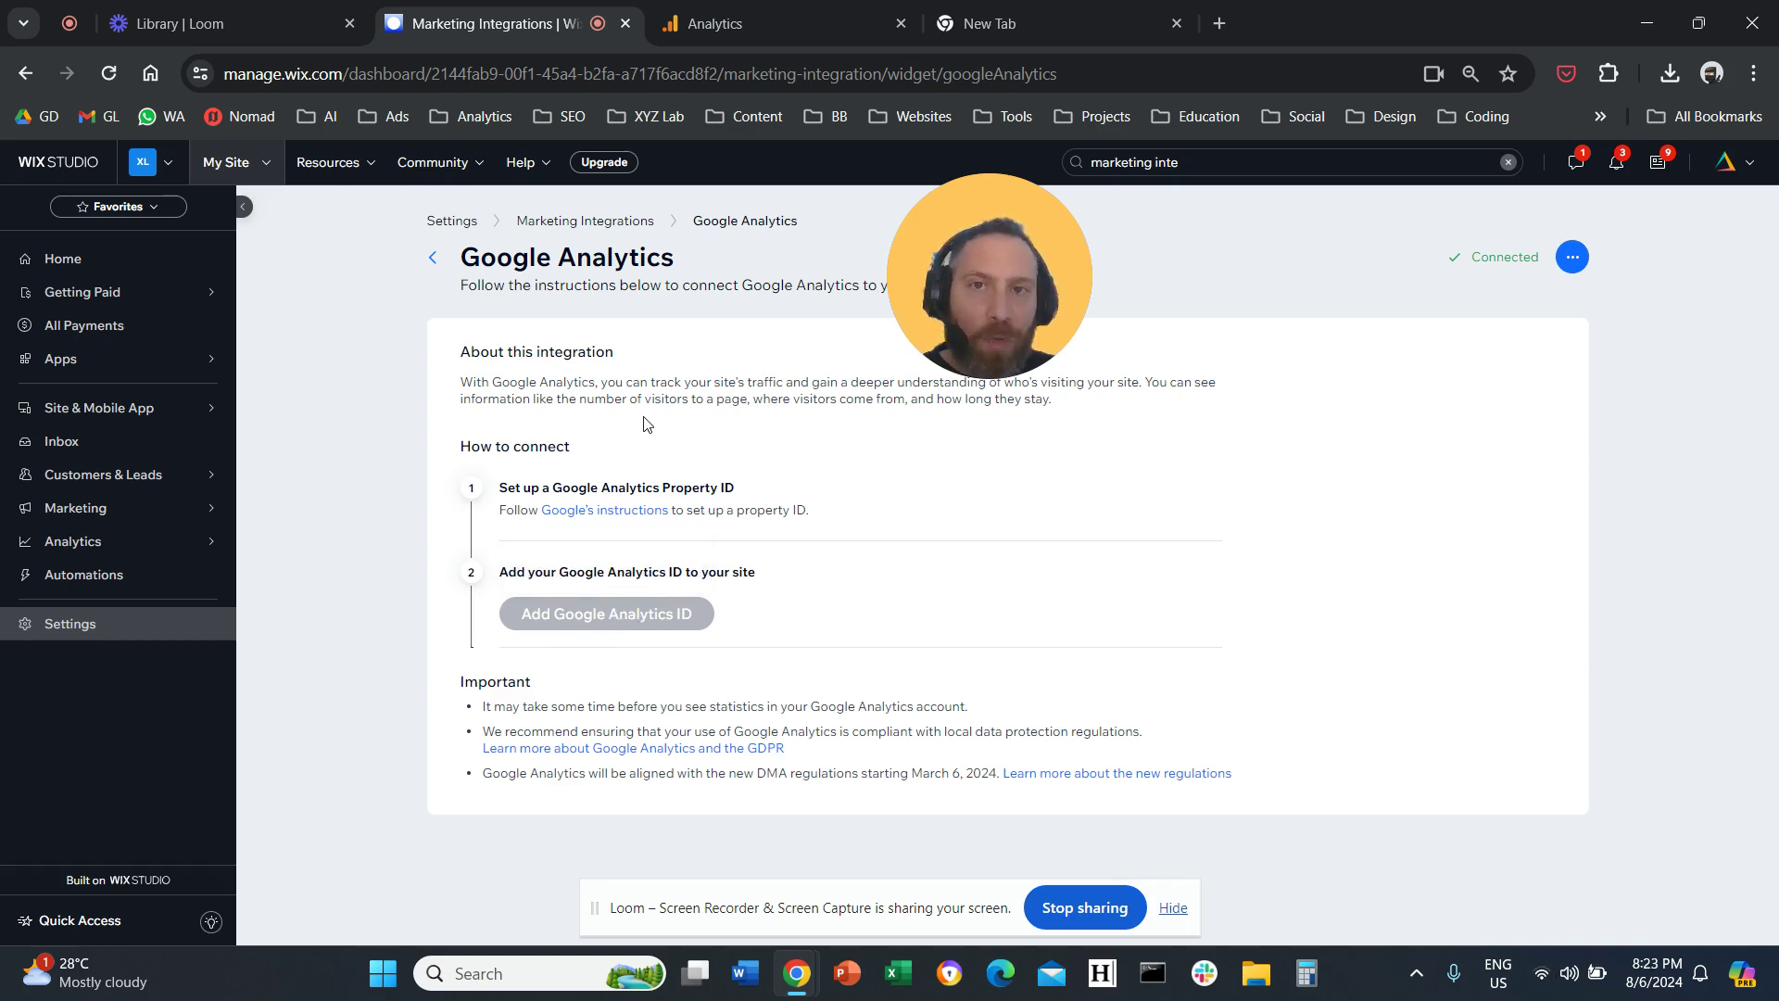
pyautogui.click(828, 11)
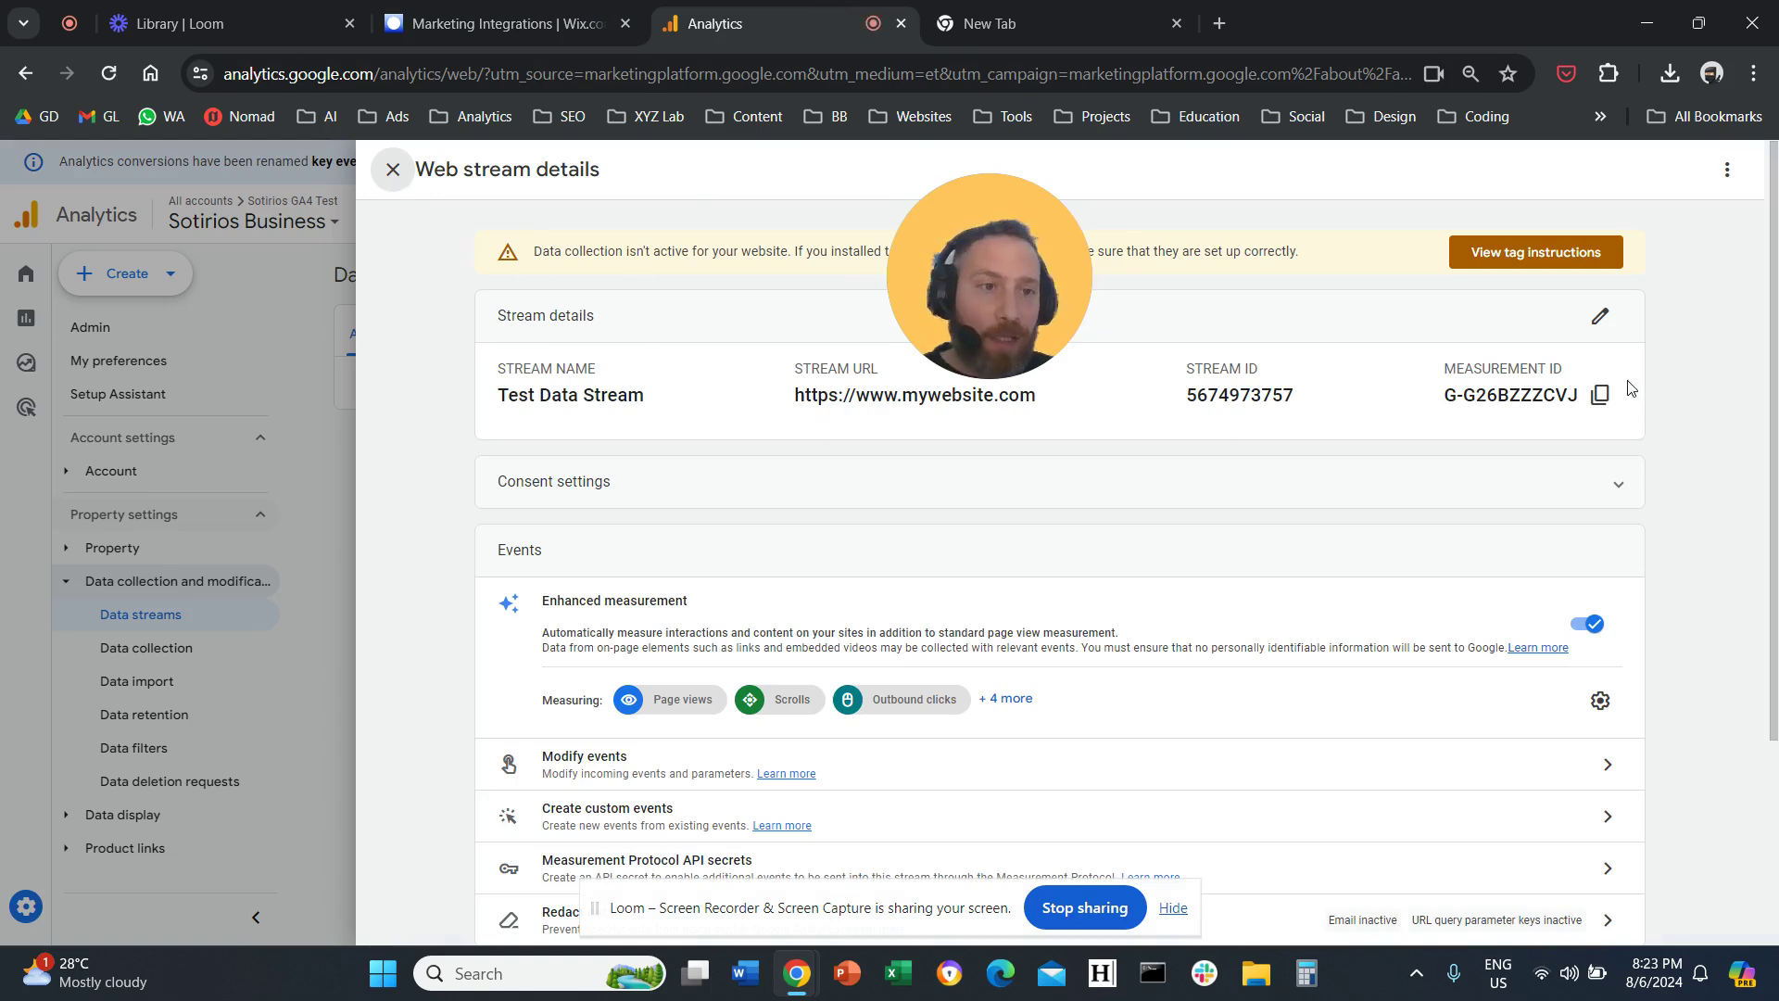
# Copy G-G26BZZZCVJ, then reopen Test Data Stream via Admin > Data streams.
pyautogui.click(1602, 395)
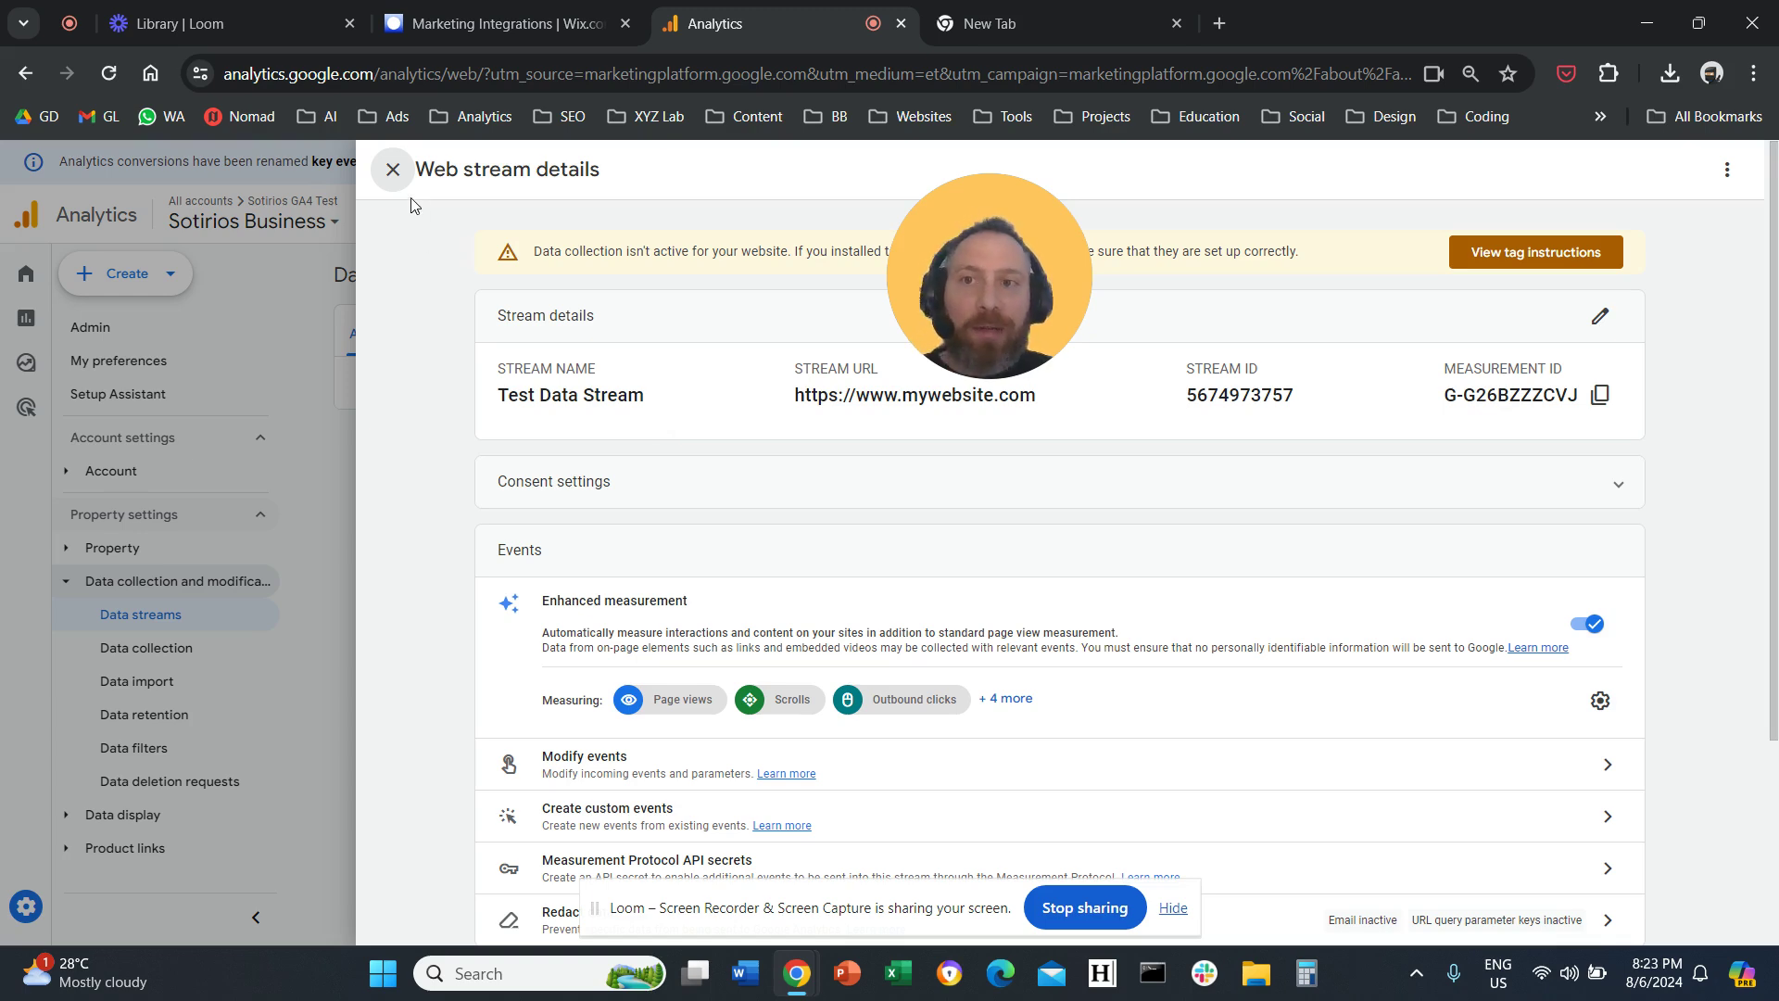
pyautogui.click(395, 179)
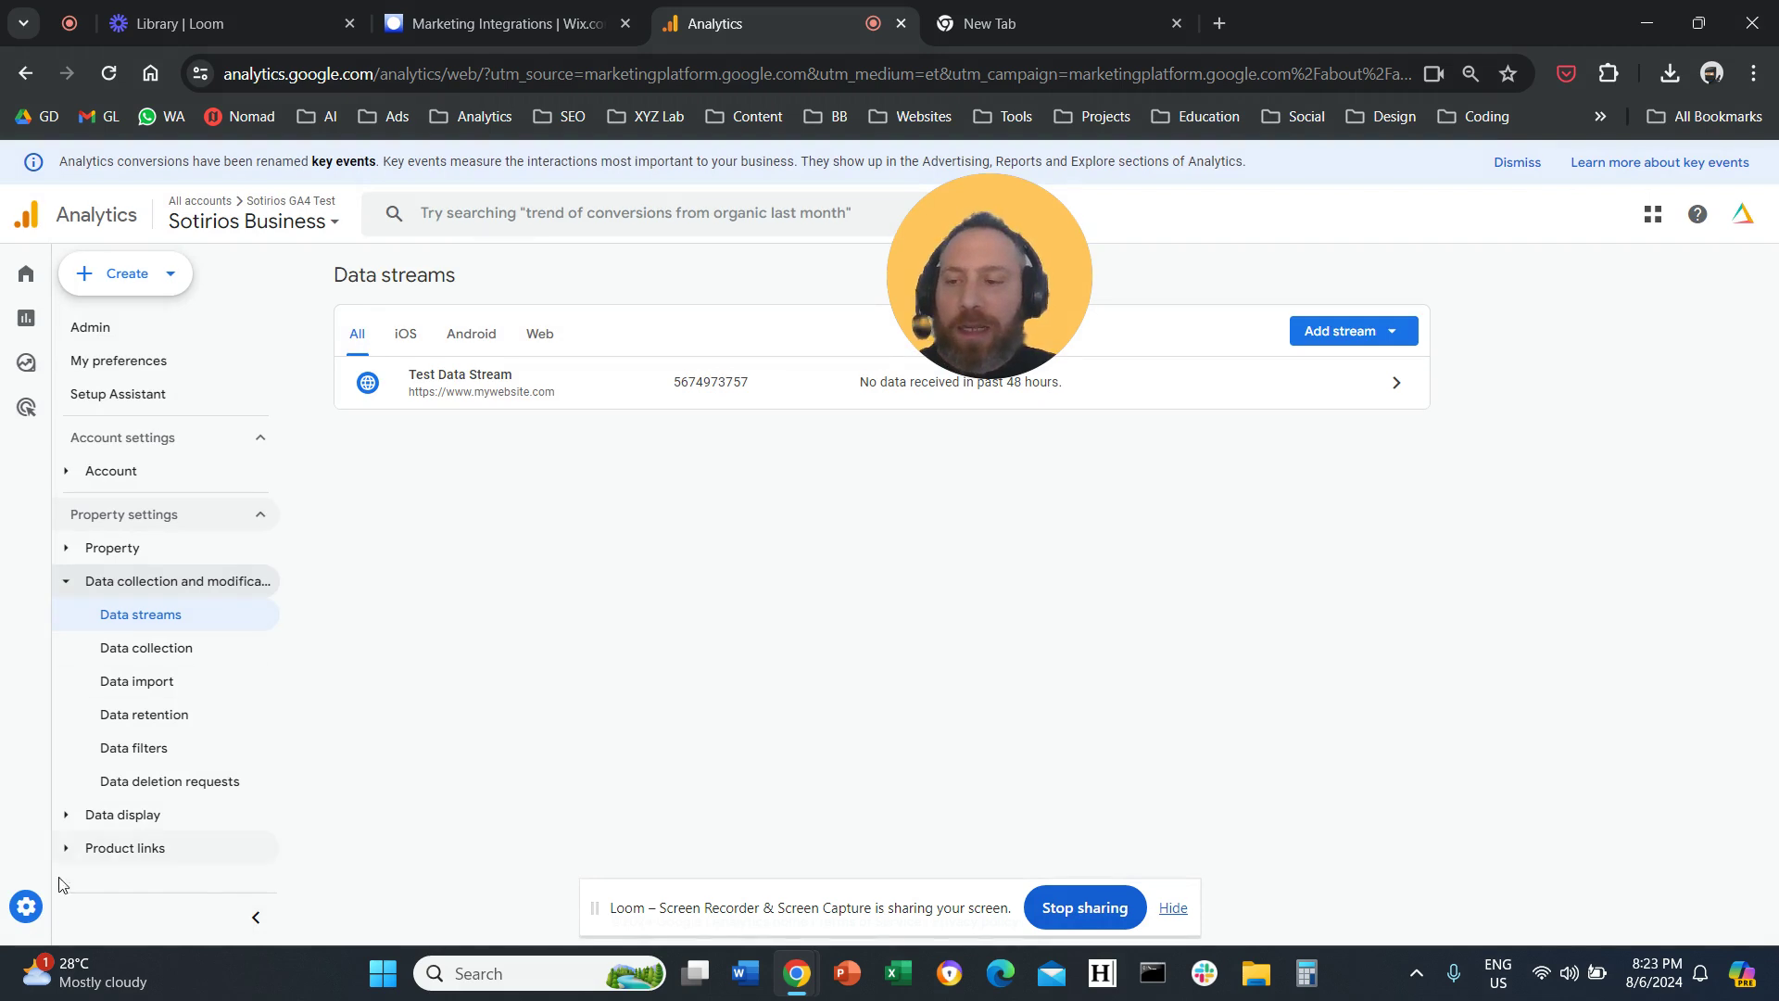
pyautogui.click(24, 924)
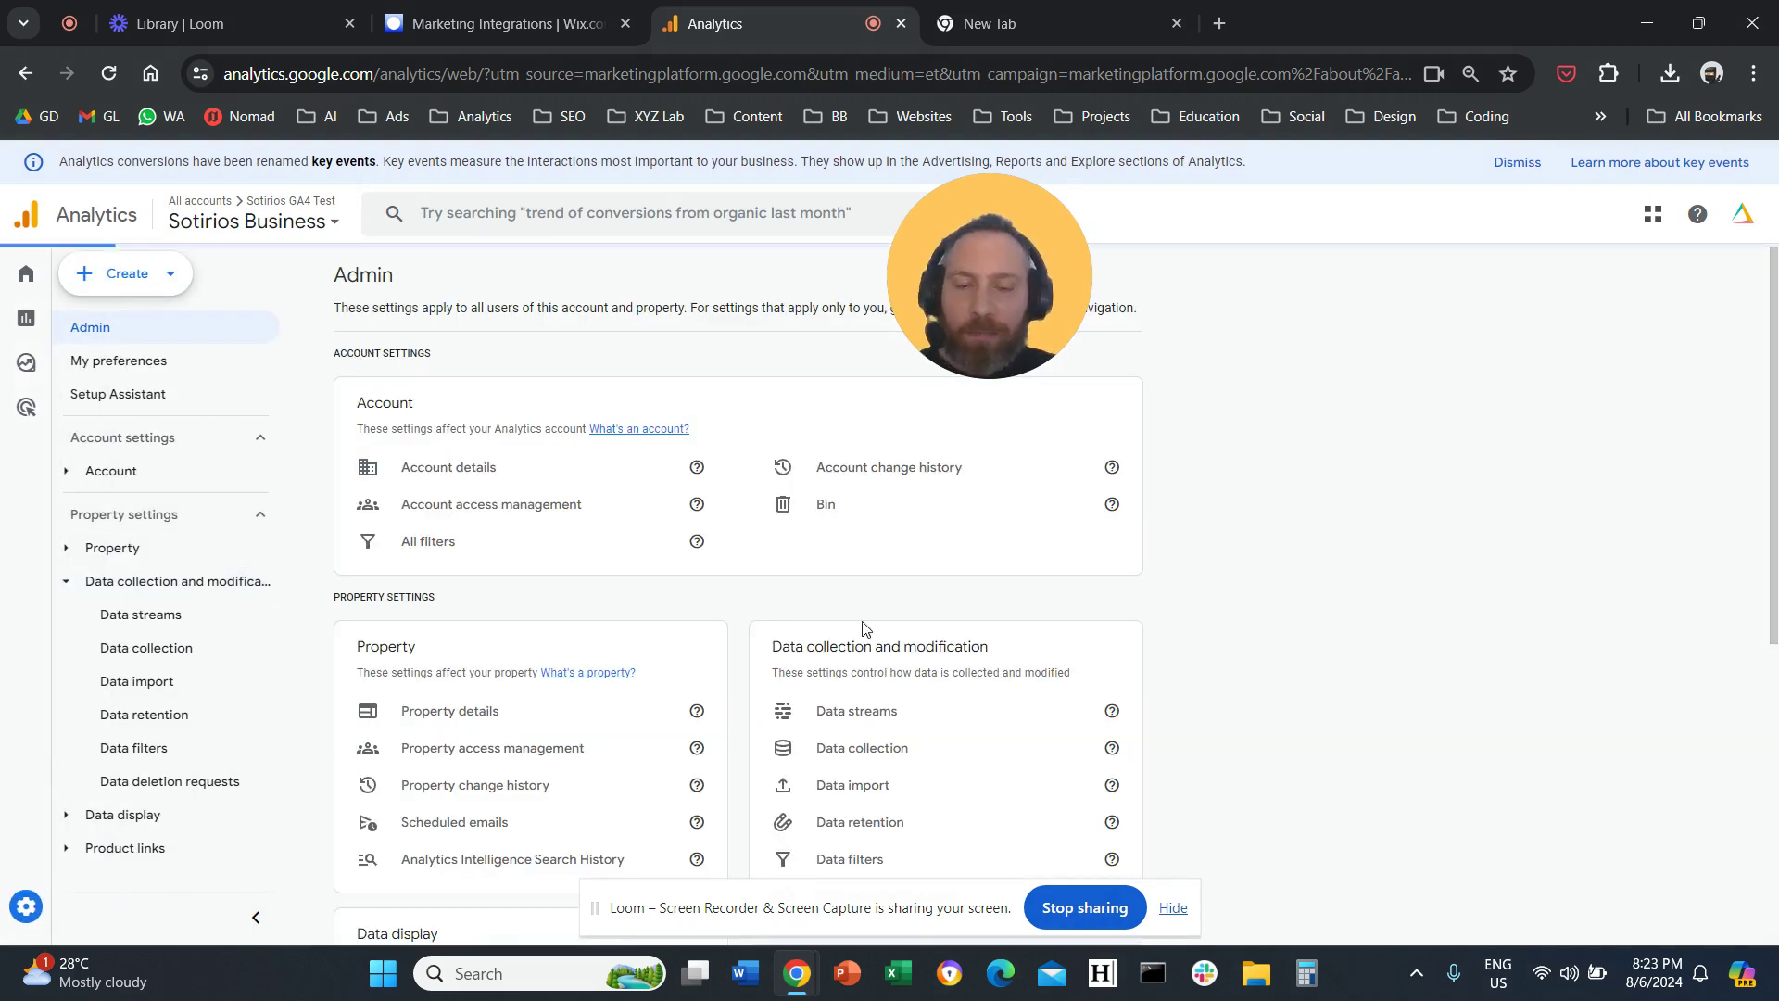
pyautogui.tripleClick(859, 650)
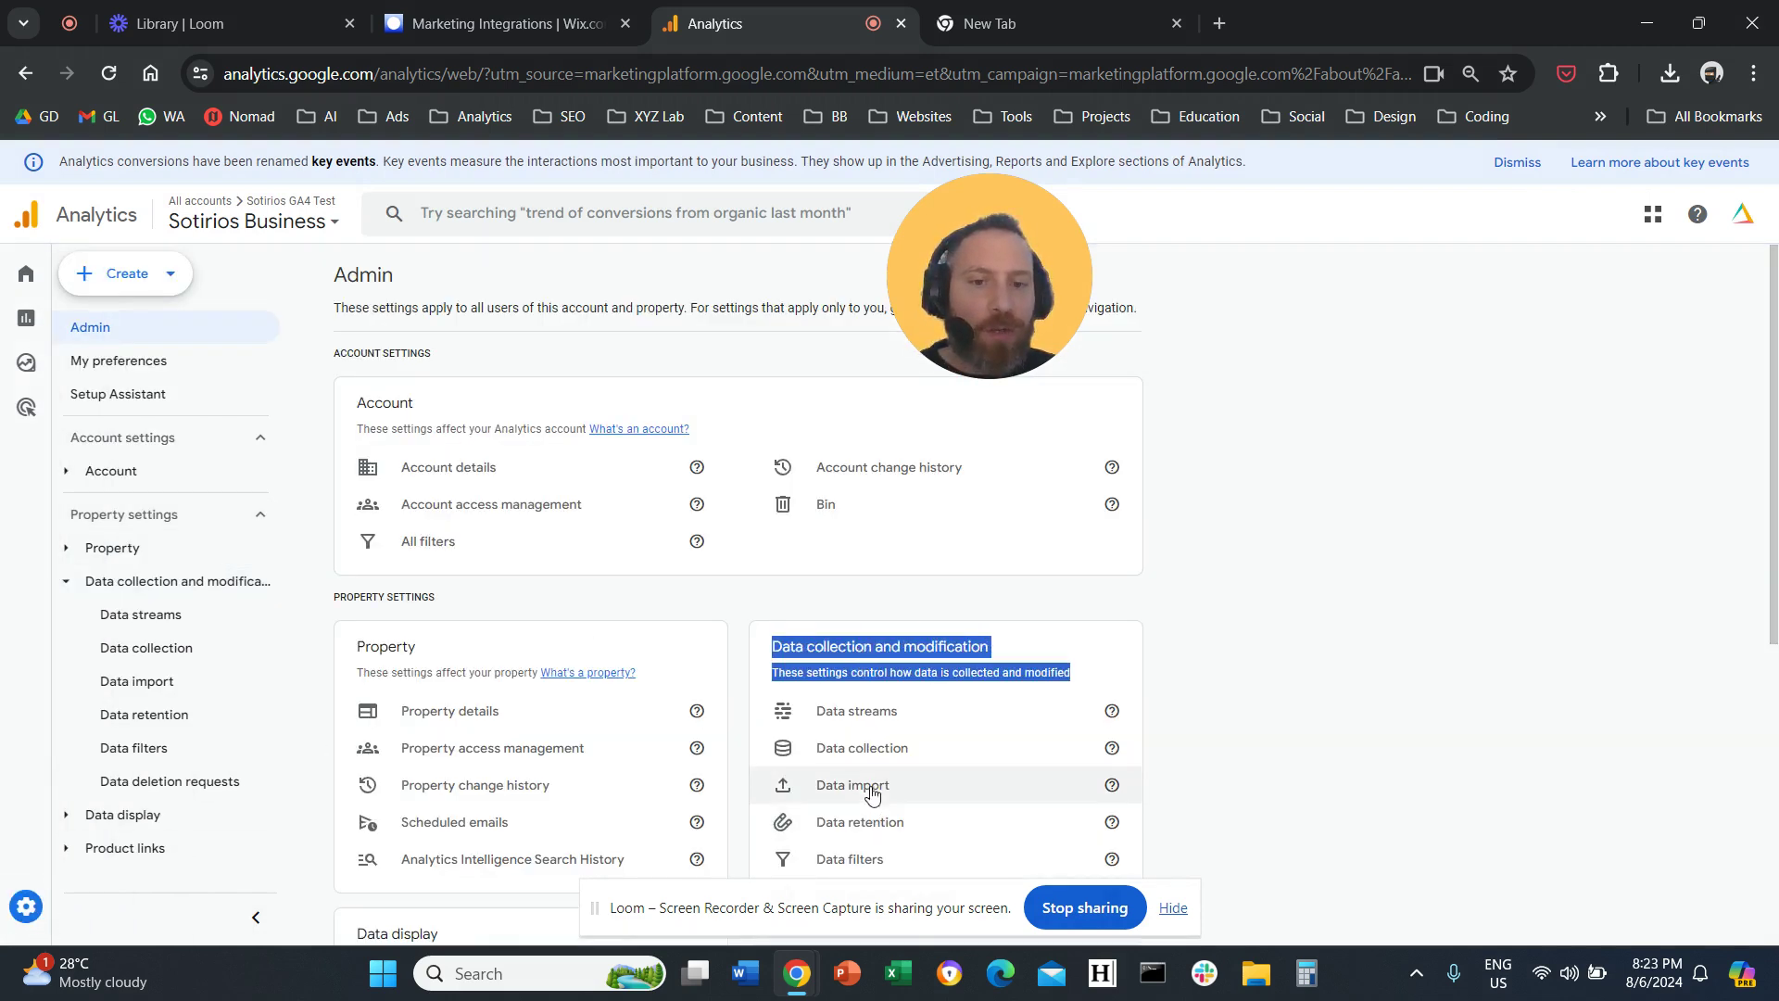
pyautogui.click(900, 729)
pyautogui.click(616, 389)
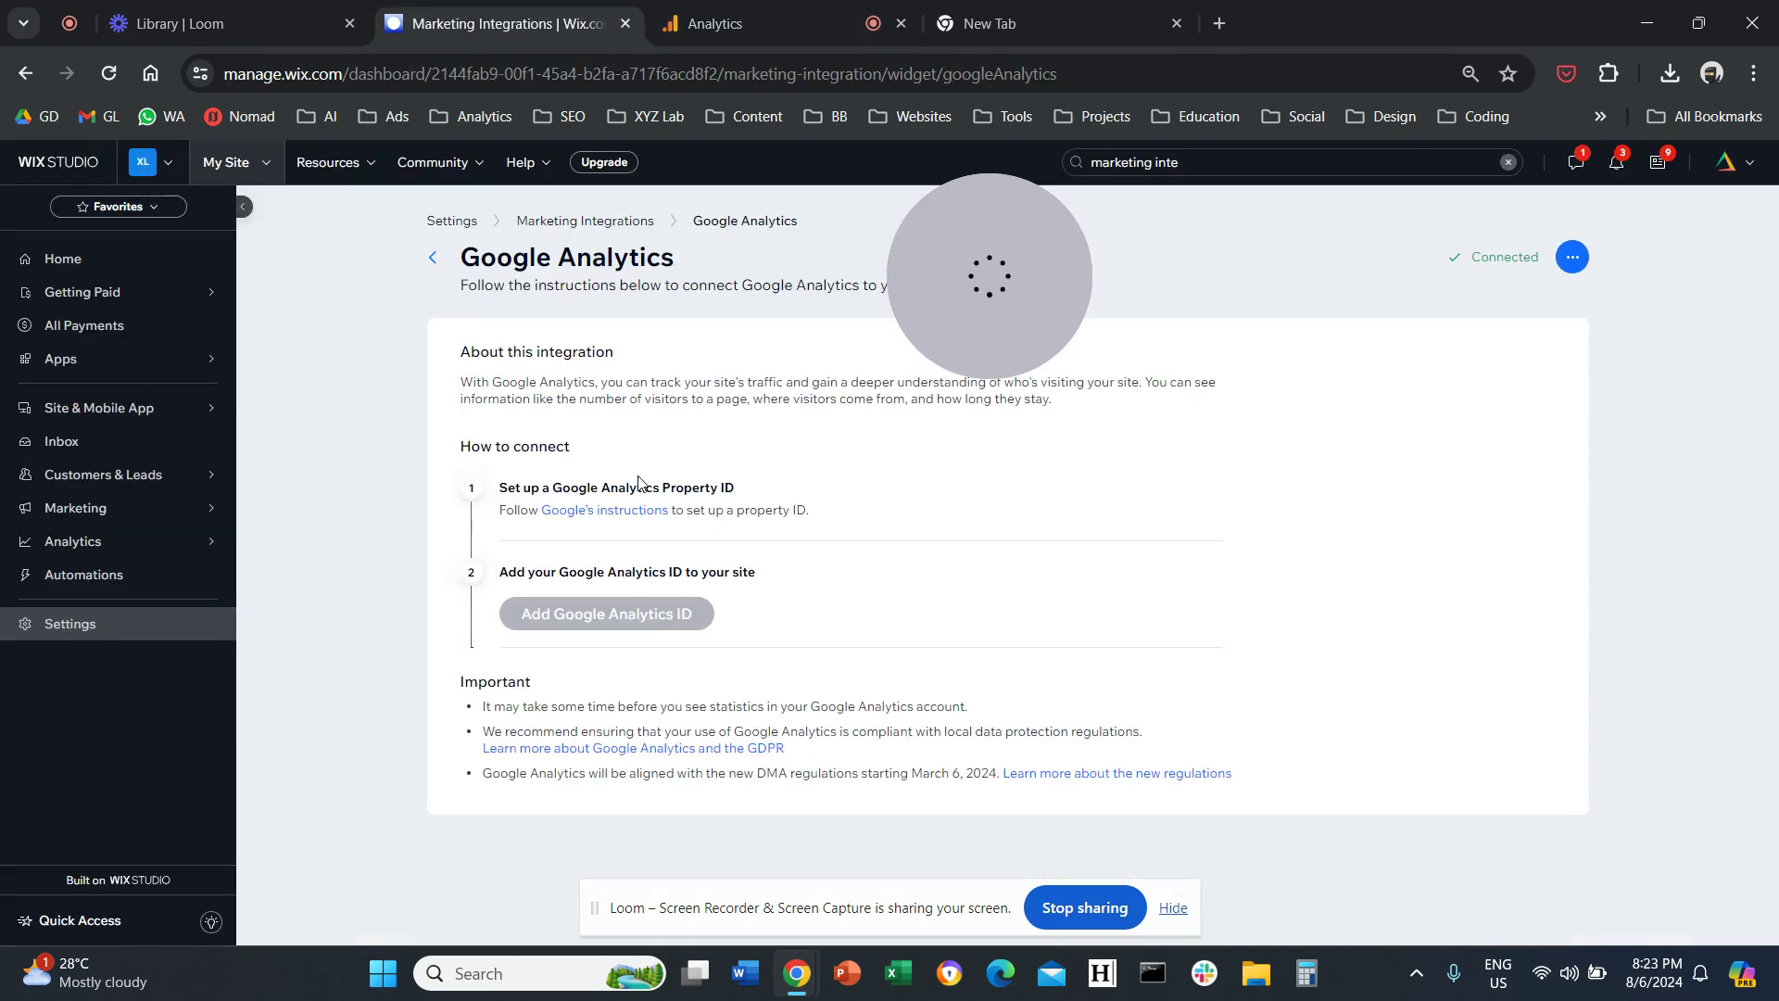
# Return to the Wix Google Analytics page showing the already-connected notice.
pyautogui.click(501, 23)
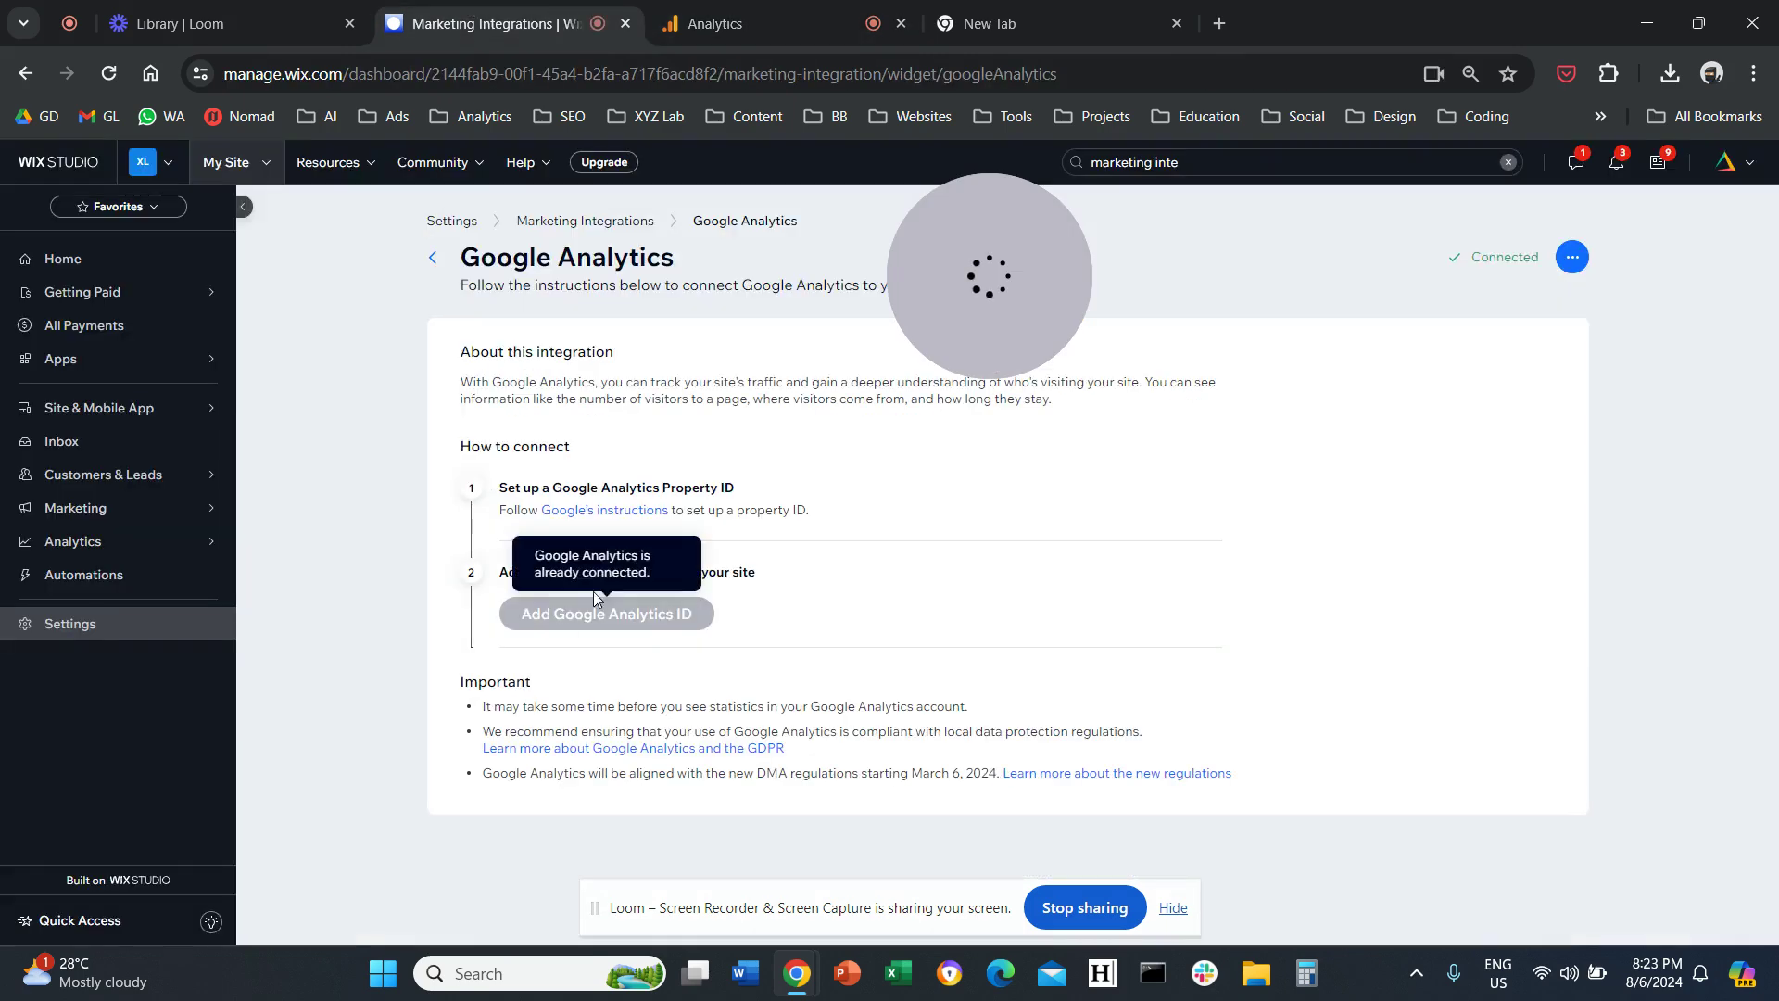